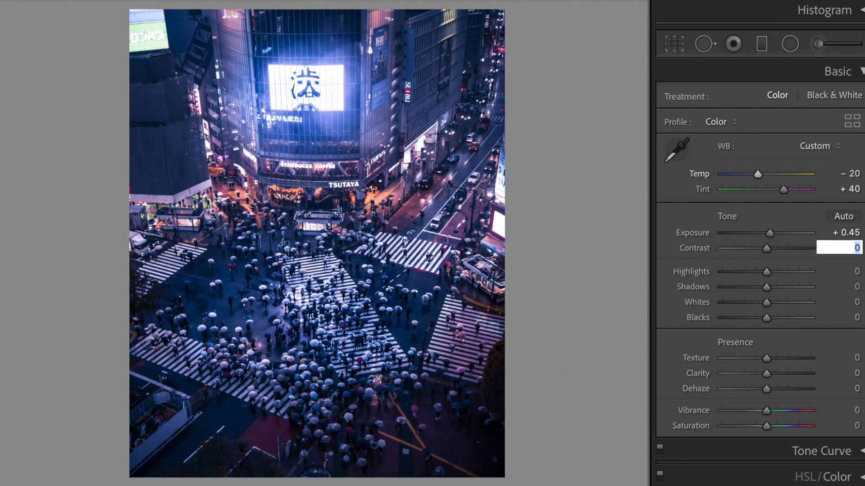
# Set the photo's Contrast to +60 and its Highlights to -55.
pyautogui.write('60')
pyautogui.press('Return')
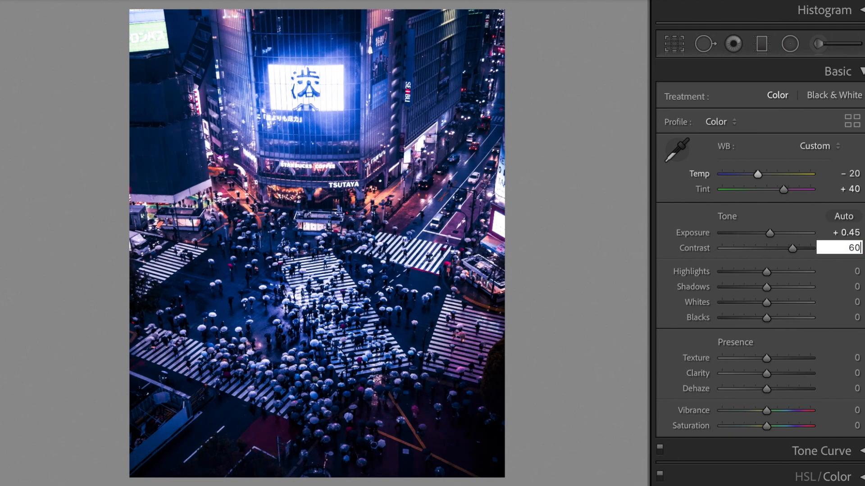
pyautogui.press('Tab')
pyautogui.write('-55')
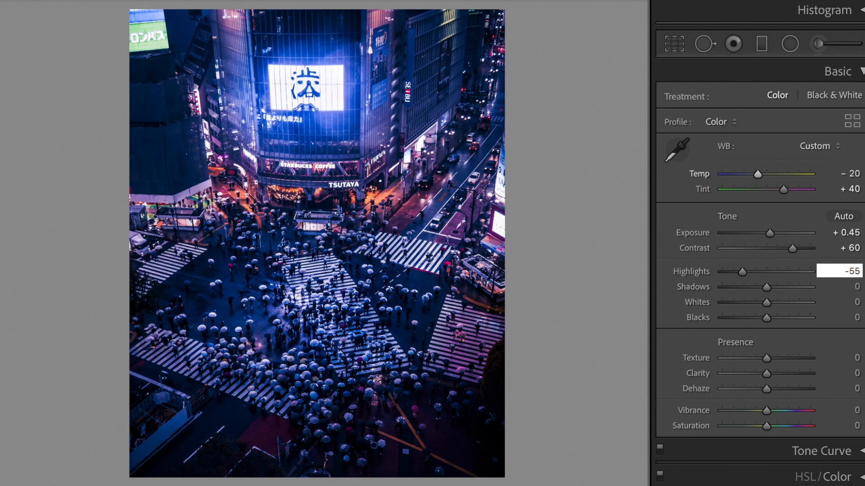
# Set the photo's Shadows to +35 and its Blacks to +60, skipping Whites.
pyautogui.press('Tab')
pyautogui.write('35')
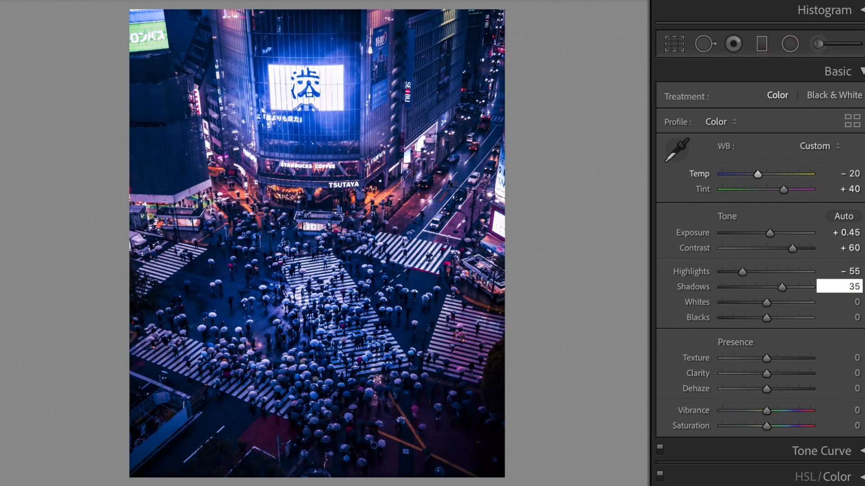
pyautogui.press('Tab')
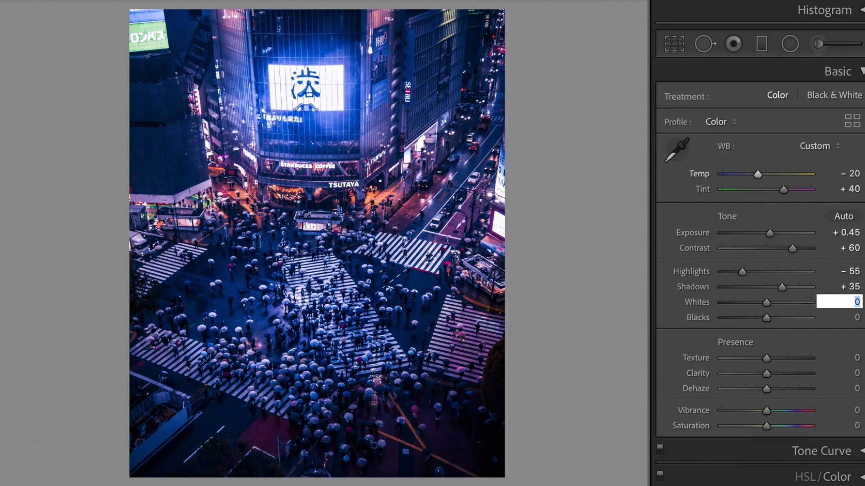
pyautogui.press('Tab')
pyautogui.write('60')
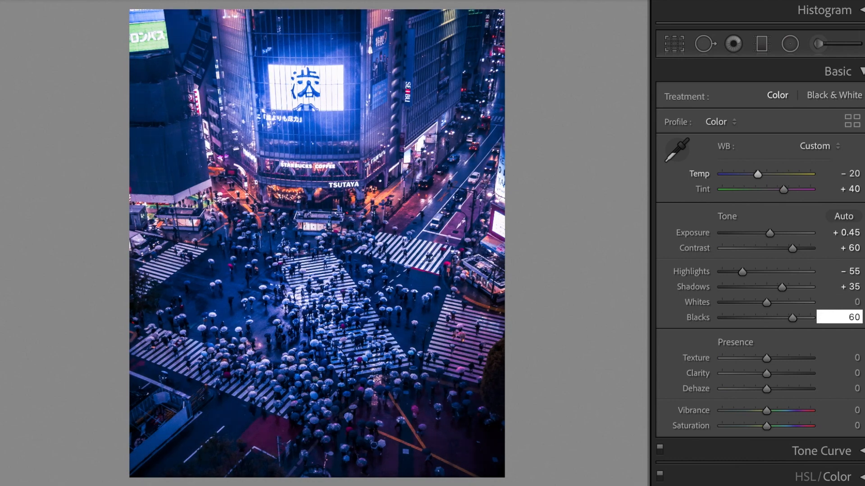
# Set the photo's Clarity to +30, skipping Texture.
pyautogui.press('Tab')
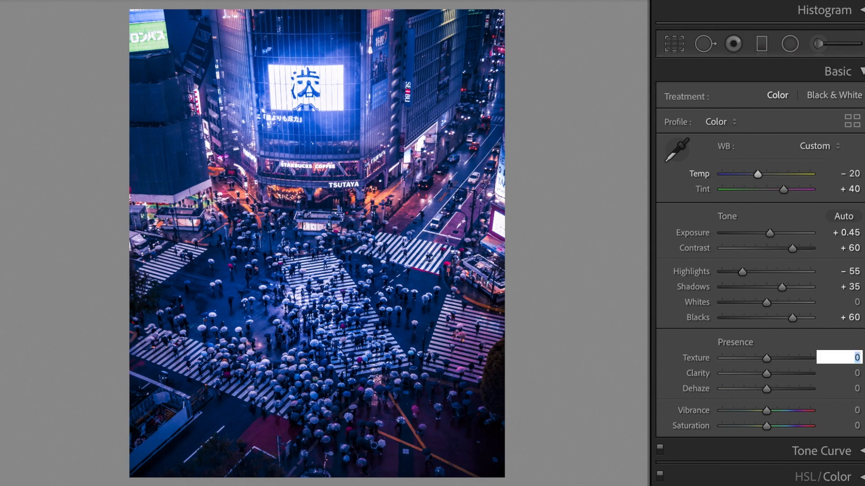
pyautogui.press('Tab')
pyautogui.write('30')
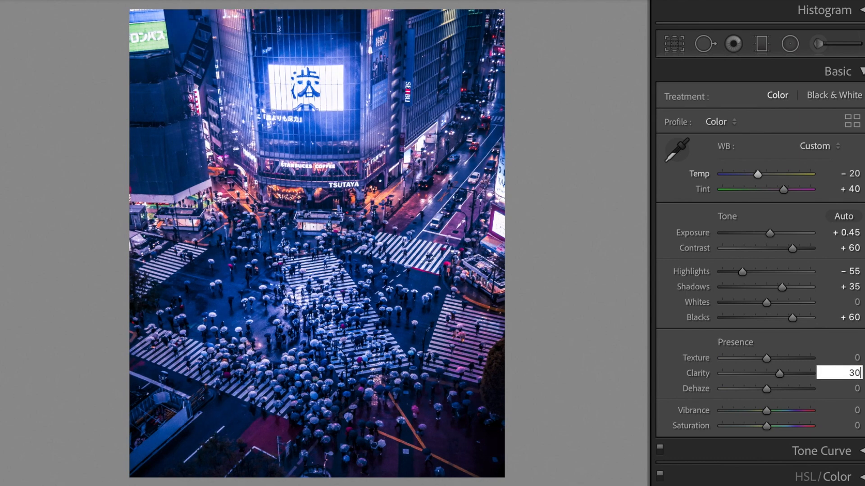
# Set the photo's Vibrance to +20 and its Saturation to -15, skipping Dehaze.
pyautogui.press('Tab')
pyautogui.press('Tab')
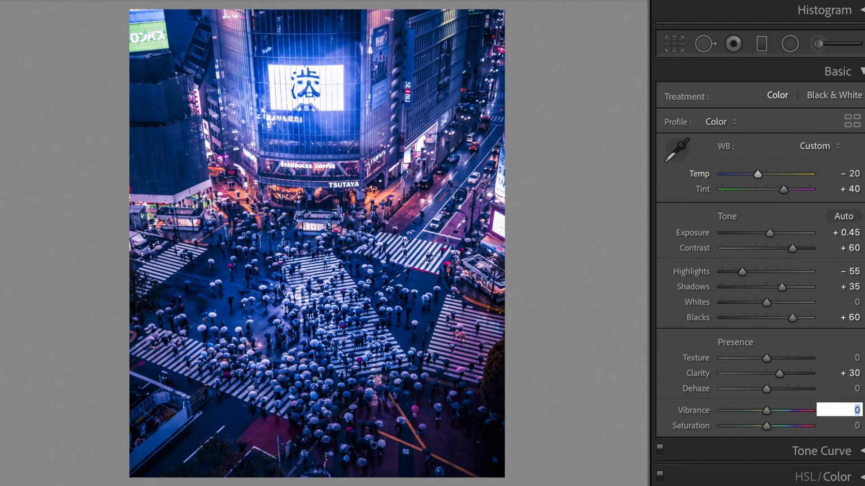
pyautogui.write('20')
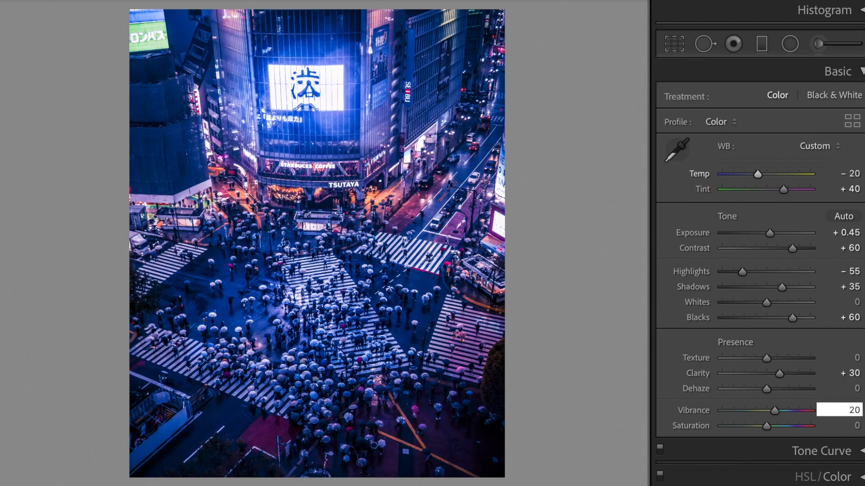
pyautogui.press('Tab')
pyautogui.write('-15')
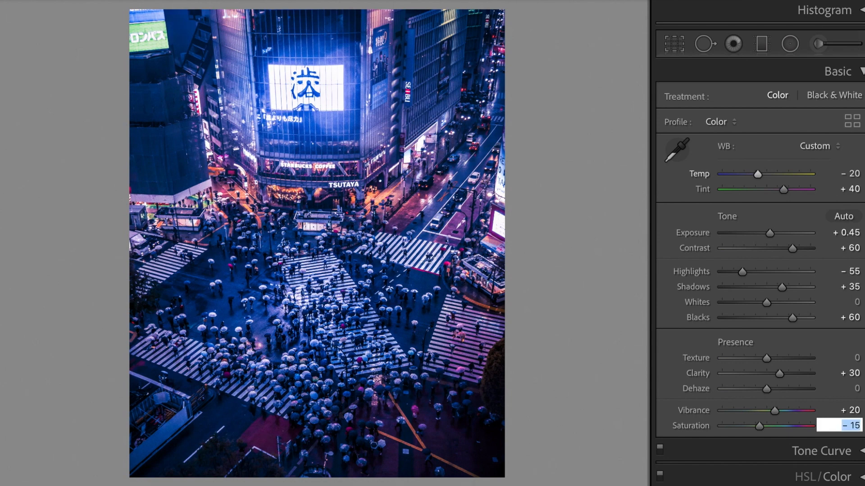
pyautogui.press('Return')
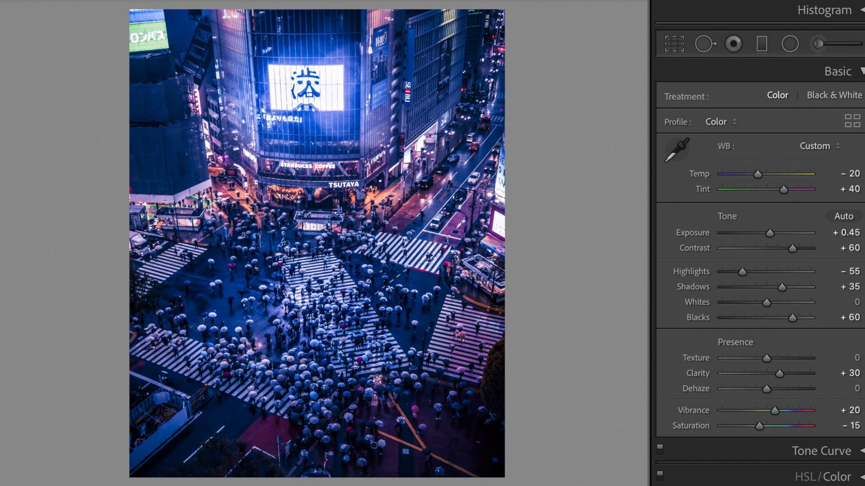
# Move the black endpoint of the main RGB point tone curve to input 12, output 20.
pyautogui.click(861, 71)
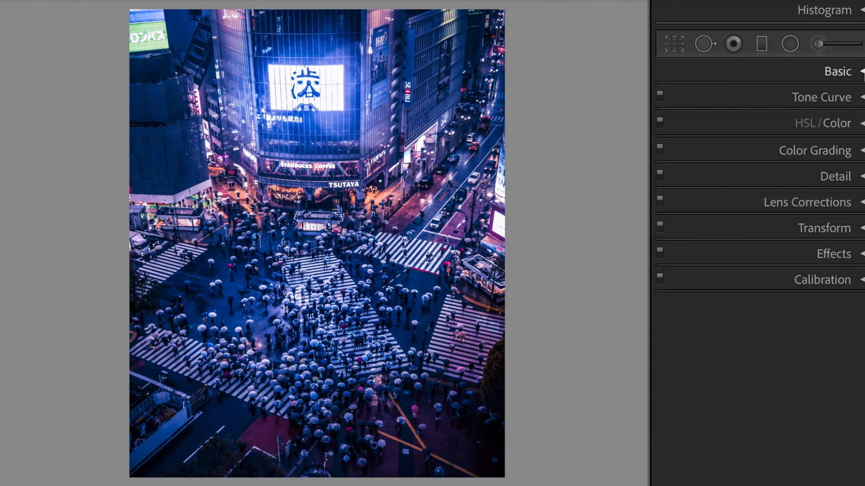
pyautogui.click(861, 97)
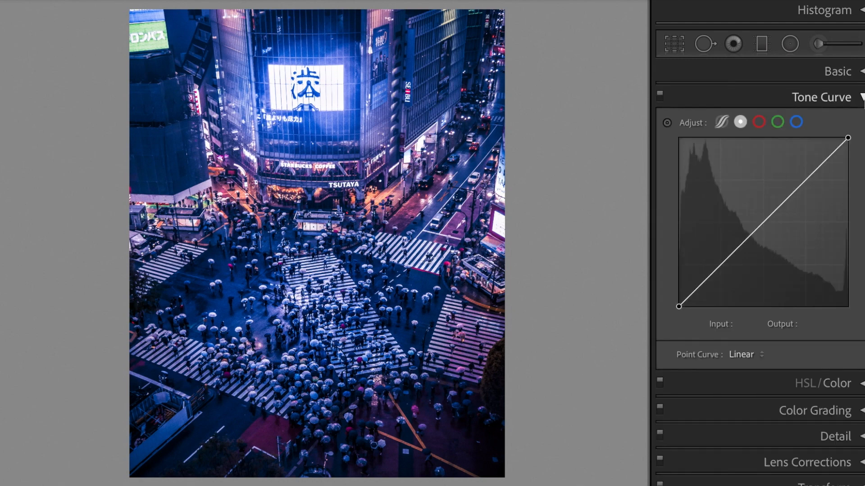
pyautogui.click(677, 307)
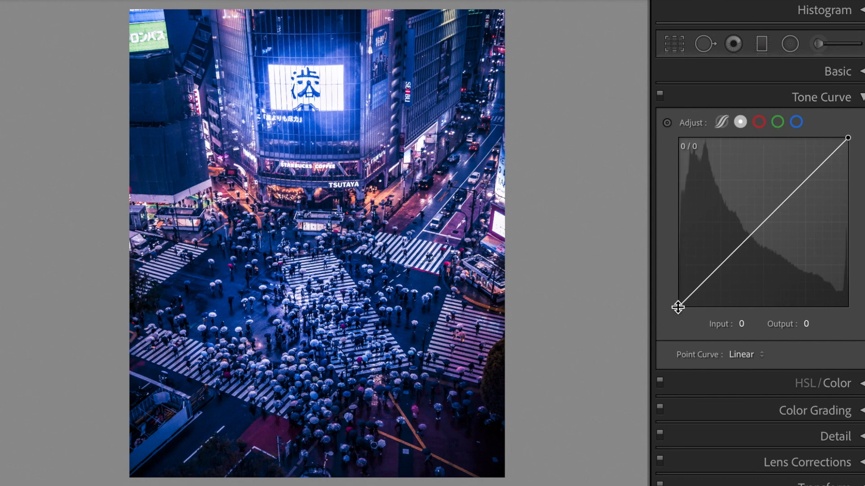
pyautogui.click(748, 324)
pyautogui.write('12')
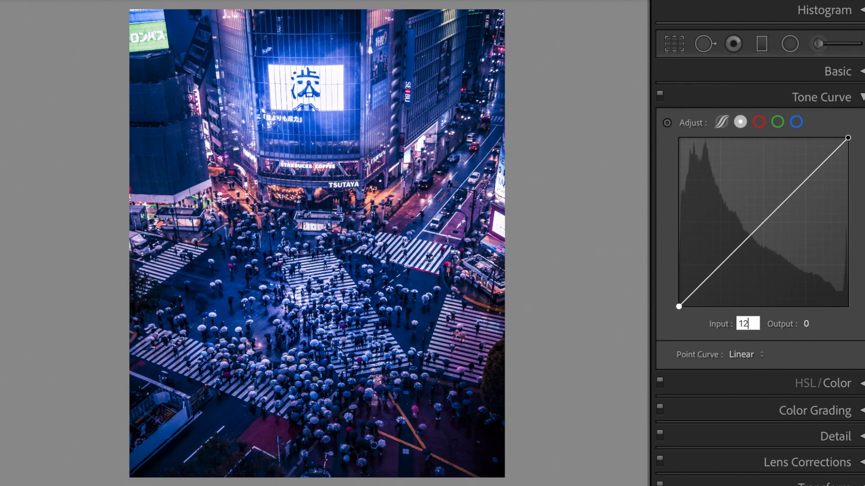
pyautogui.press('Tab')
pyautogui.write('20')
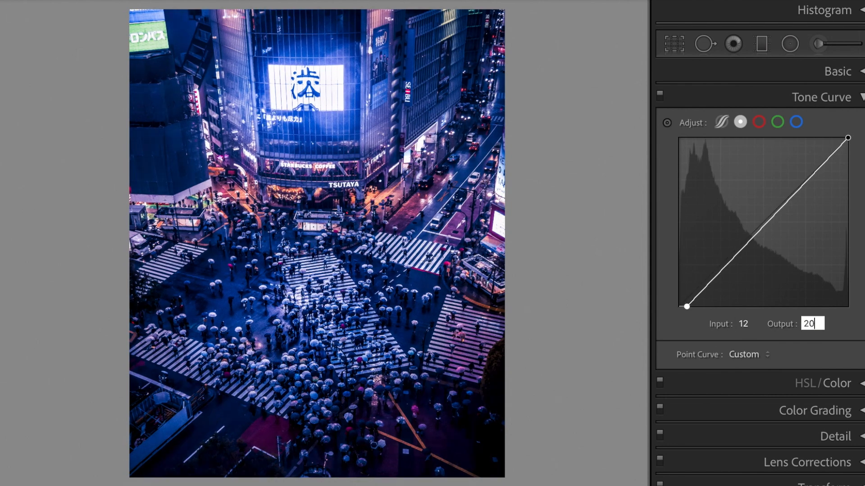
pyautogui.press('Return')
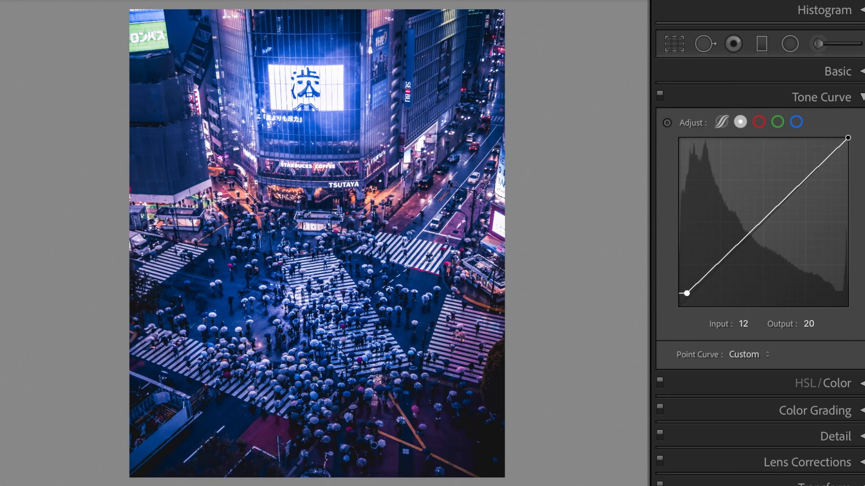
# Add a midtone point to the main RGB tone curve at input 122, output 127.
pyautogui.click(721, 261)
pyautogui.click(755, 325)
pyautogui.write('122')
pyautogui.press('Tab')
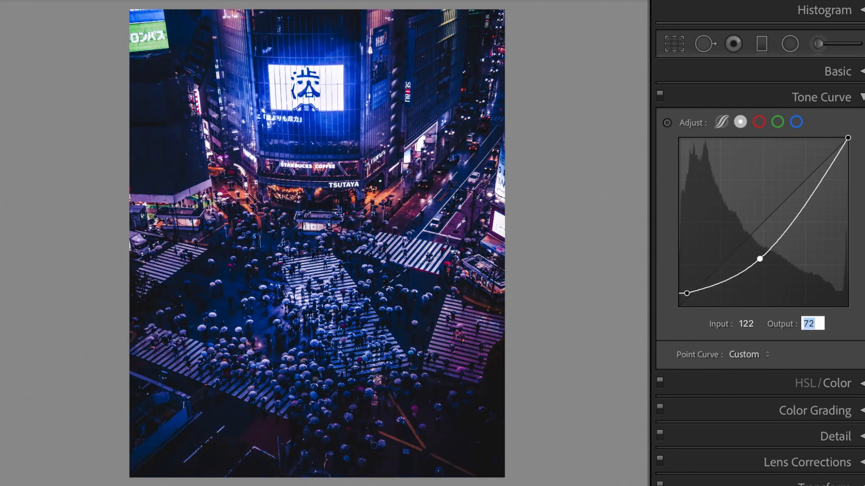
pyautogui.write('127')
pyautogui.press('Return')
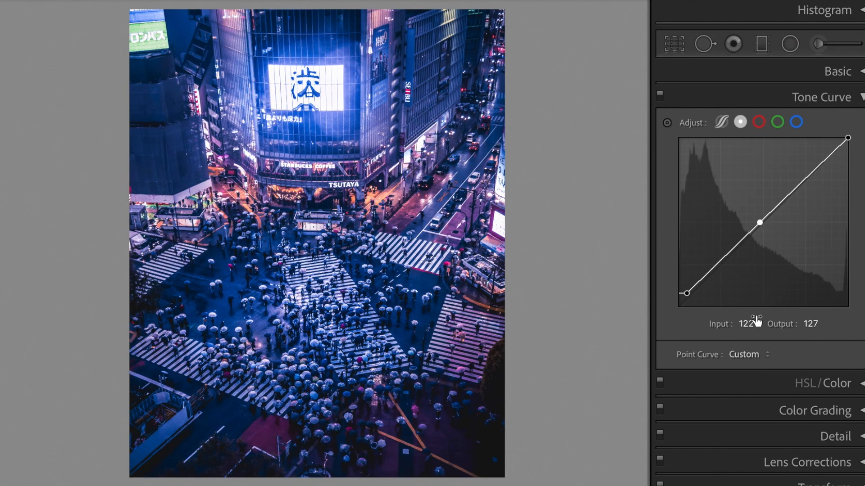
# Set the input of the main RGB tone curve's white endpoint to 244.
pyautogui.click(847, 139)
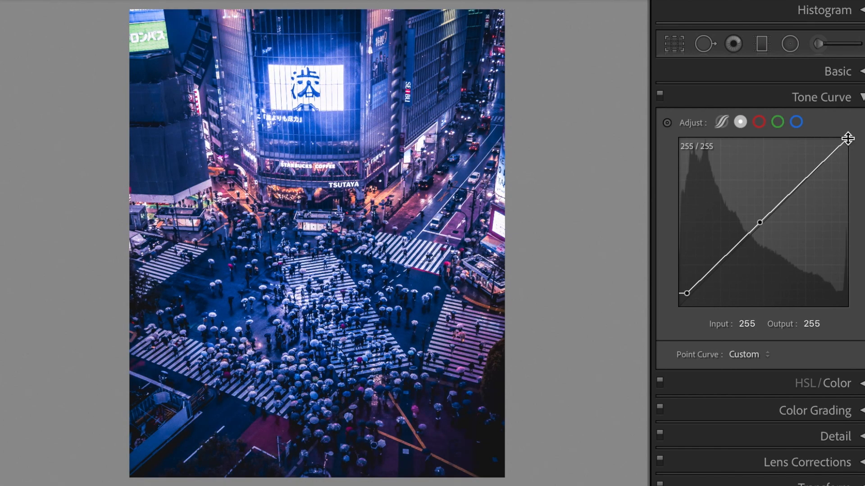
pyautogui.click(756, 324)
pyautogui.write('244')
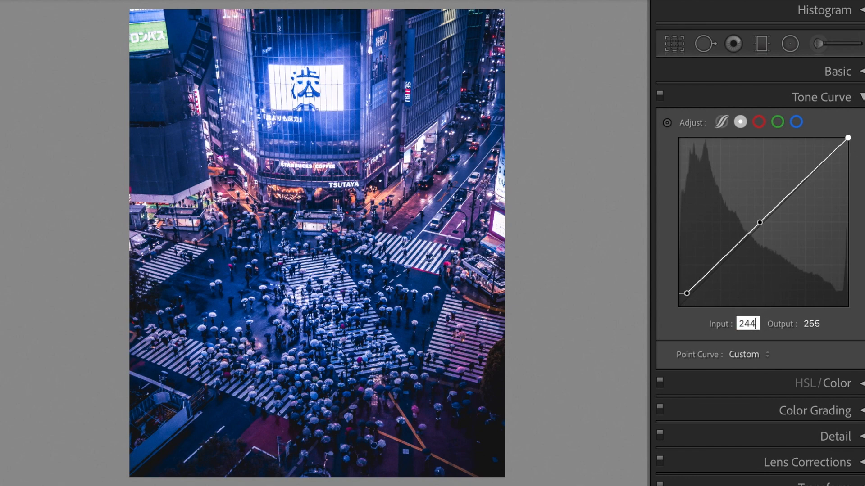
pyautogui.press('Return')
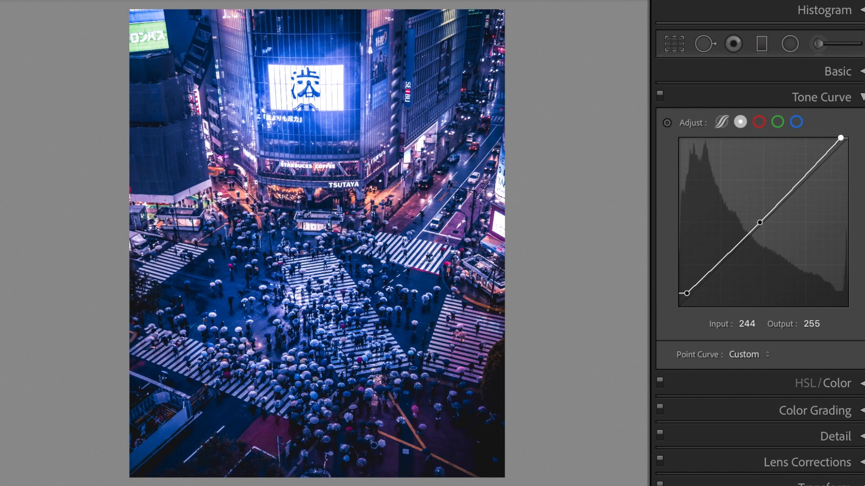
# Add a shadow point to the red channel's tone curve at input 57, output 68.
pyautogui.click(759, 121)
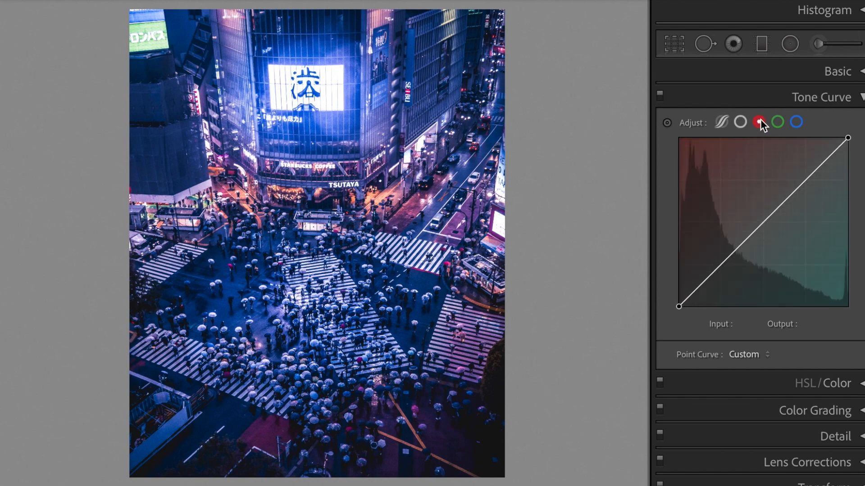
pyautogui.click(724, 263)
pyautogui.click(752, 324)
pyautogui.write('57')
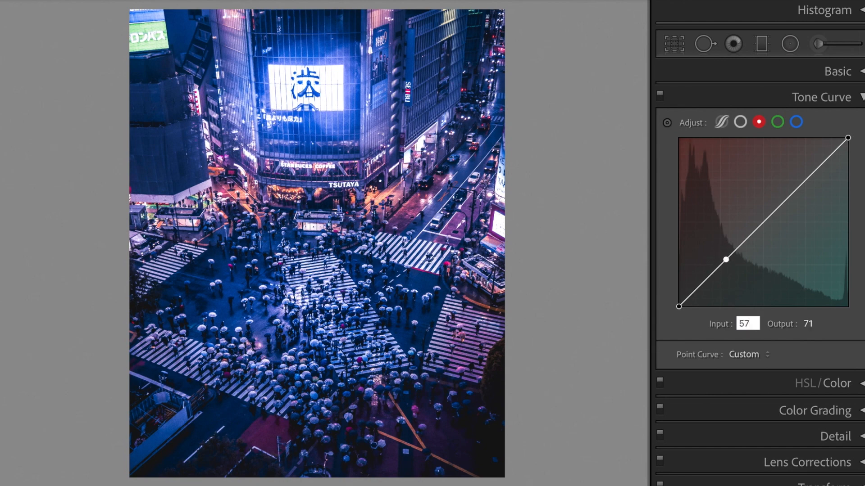
pyautogui.press('Tab')
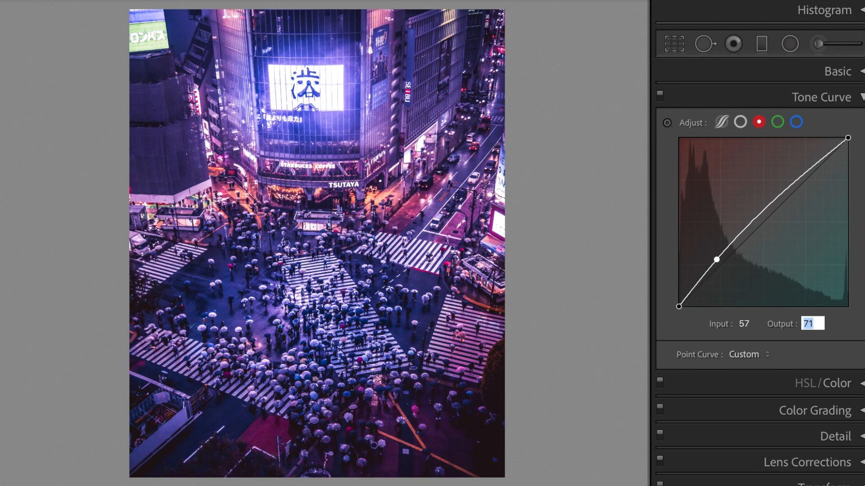
pyautogui.write('68')
pyautogui.press('Return')
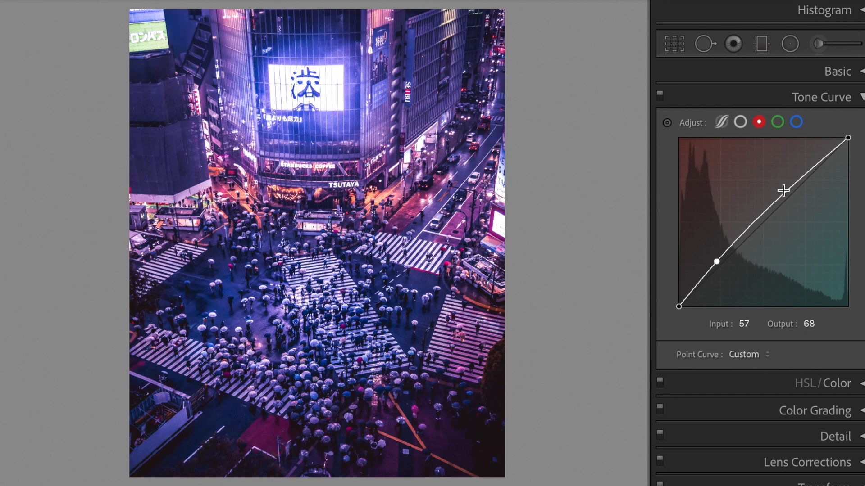
# Add a highlight point to the red channel's tone curve at input 174, output 185.
pyautogui.click(784, 190)
pyautogui.click(756, 329)
pyautogui.write('174')
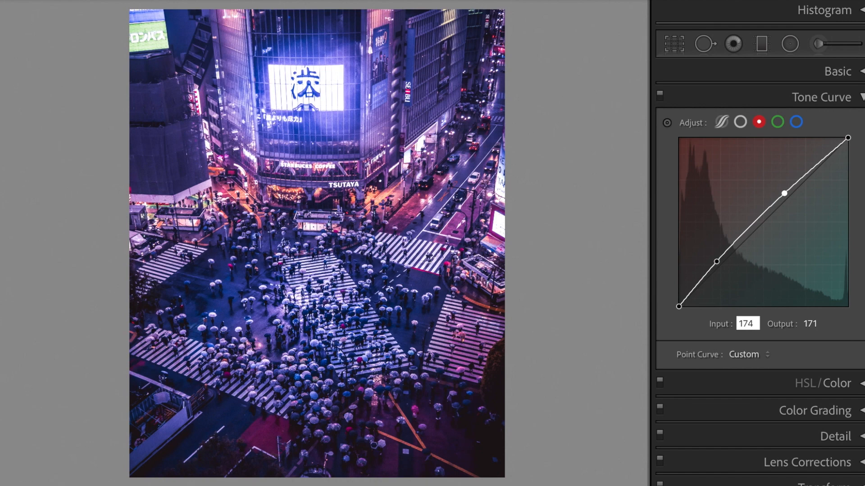
pyautogui.press('Tab')
pyautogui.write('185')
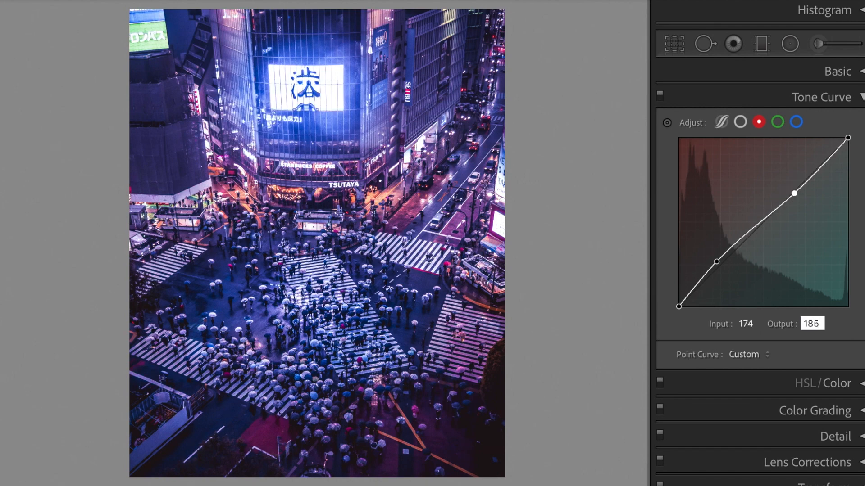
pyautogui.press('Return')
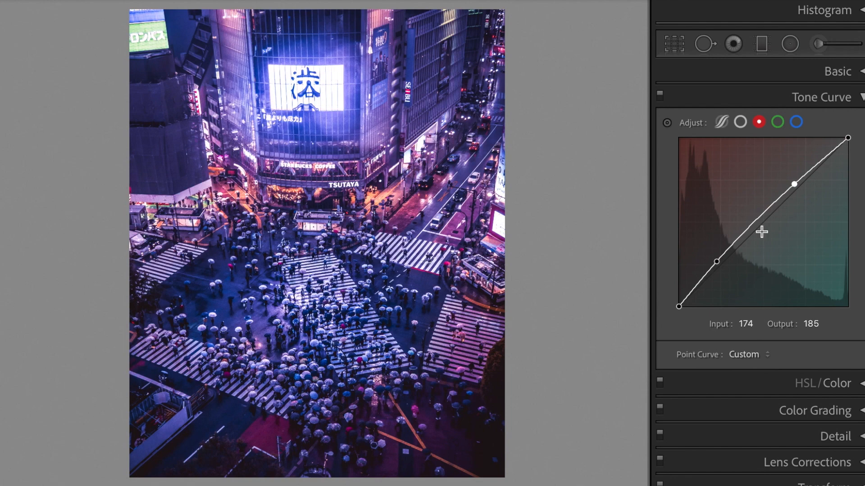
# Add a lower point to the green channel's tone curve at input 101, output 76.
pyautogui.click(778, 122)
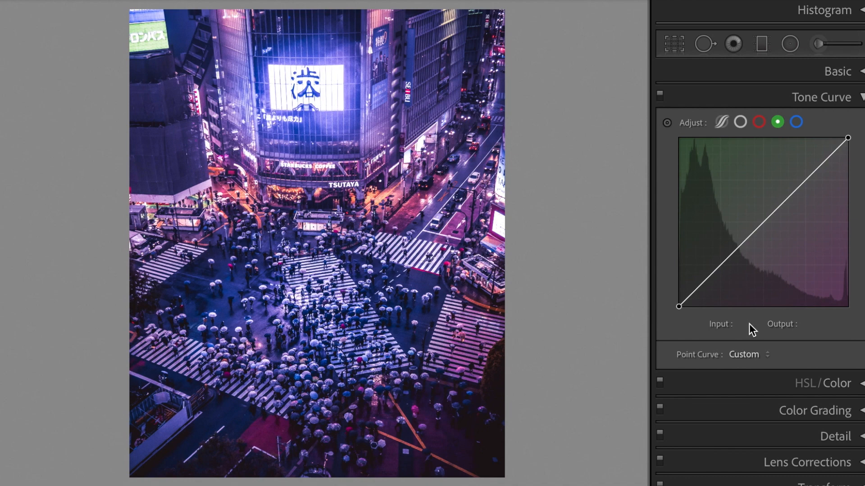
pyautogui.click(718, 270)
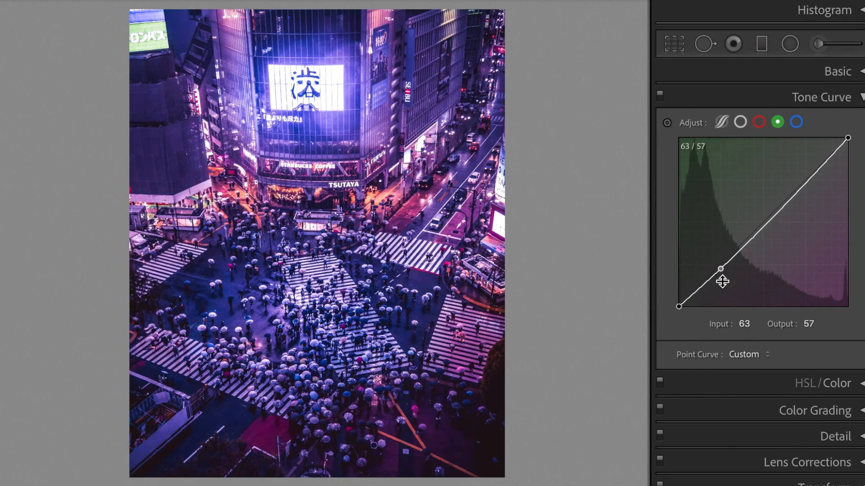
pyautogui.click(752, 323)
pyautogui.write('101')
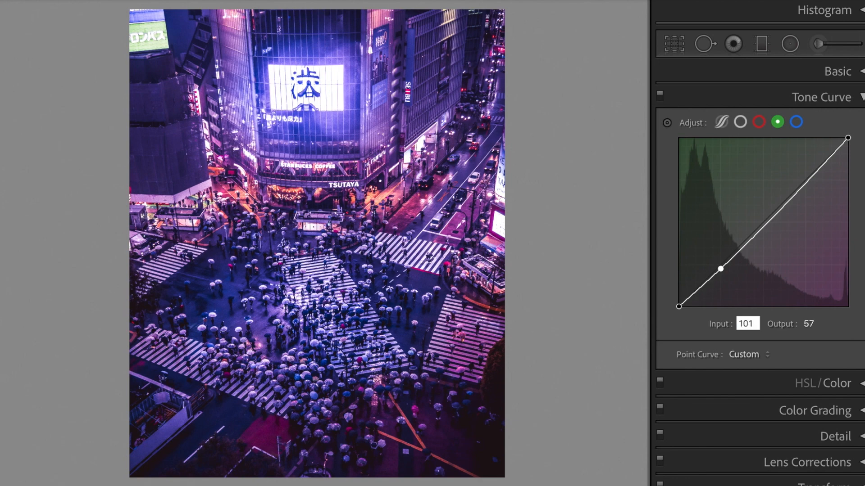
pyautogui.press('Tab')
pyautogui.write('76')
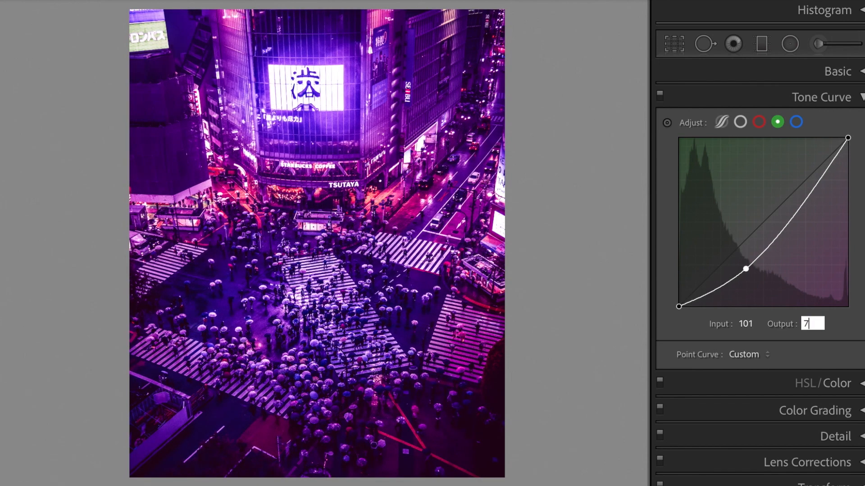
pyautogui.press('Return')
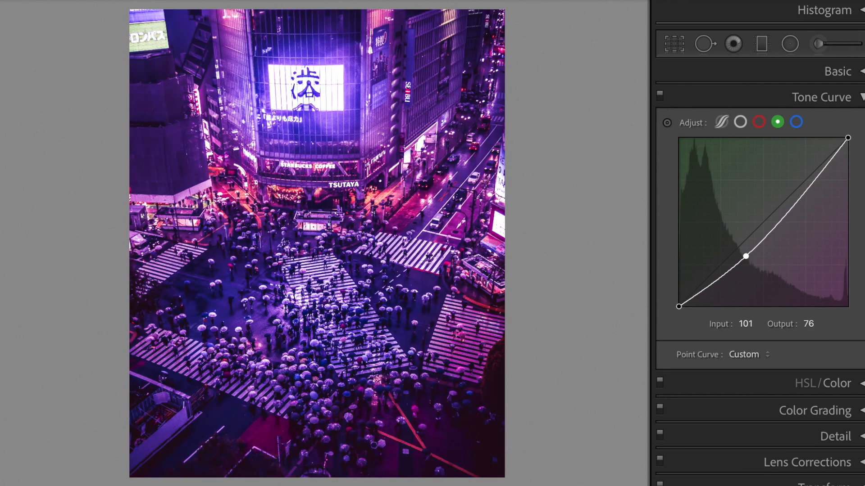
# Add a highlight point to the green channel's tone curve at input 205, output 178.
pyautogui.click(806, 190)
pyautogui.click(757, 324)
pyautogui.write('205')
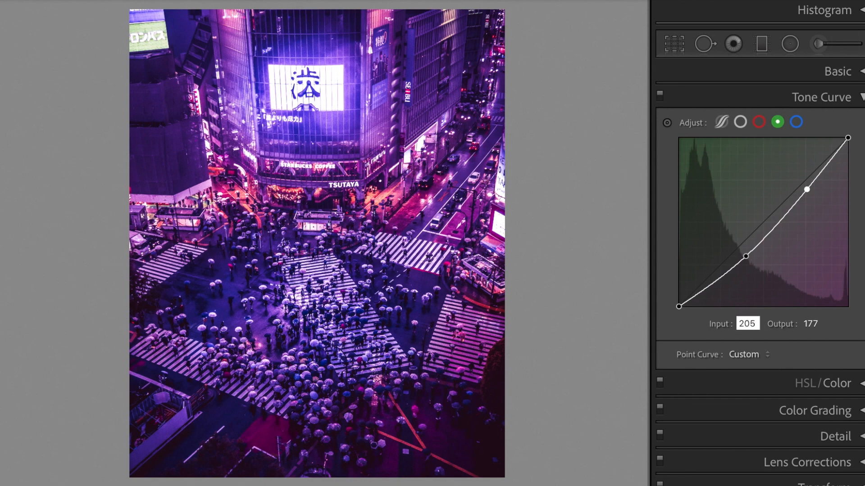
pyautogui.press('Tab')
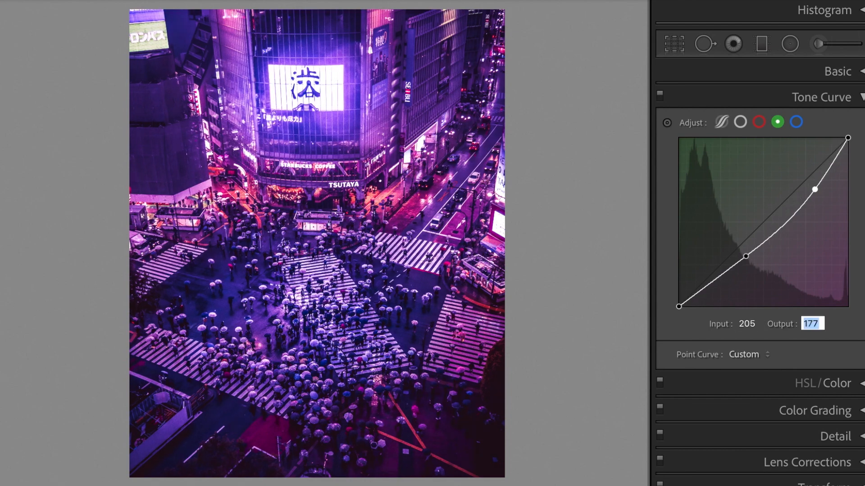
pyautogui.write('178')
pyautogui.press('Return')
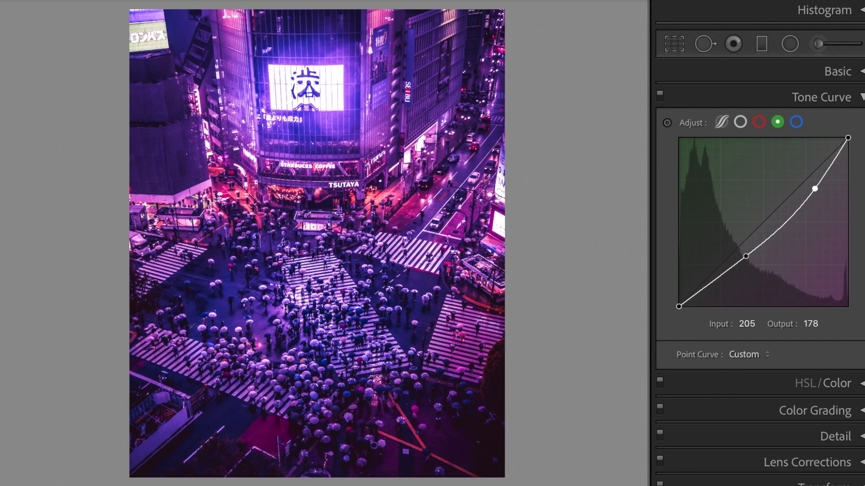
# Raise the black endpoint of the blue channel's tone curve to output 6.
pyautogui.click(797, 122)
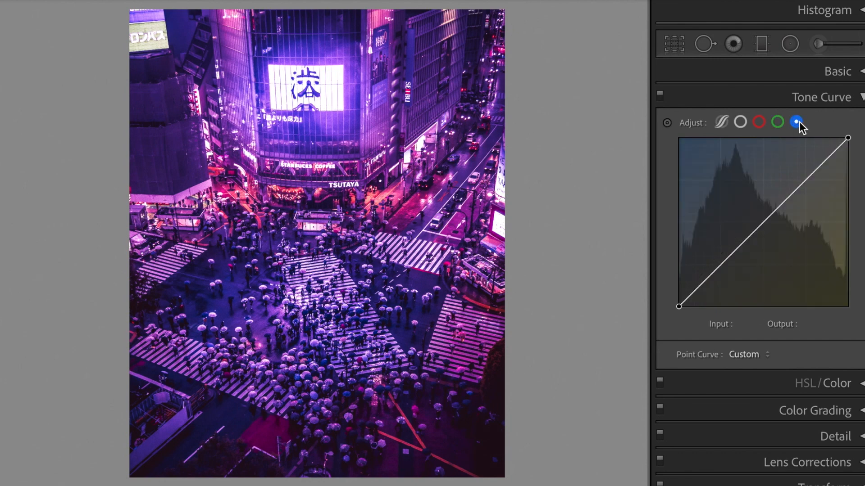
pyautogui.click(679, 307)
pyautogui.click(808, 323)
pyautogui.write('6')
pyautogui.press('Return')
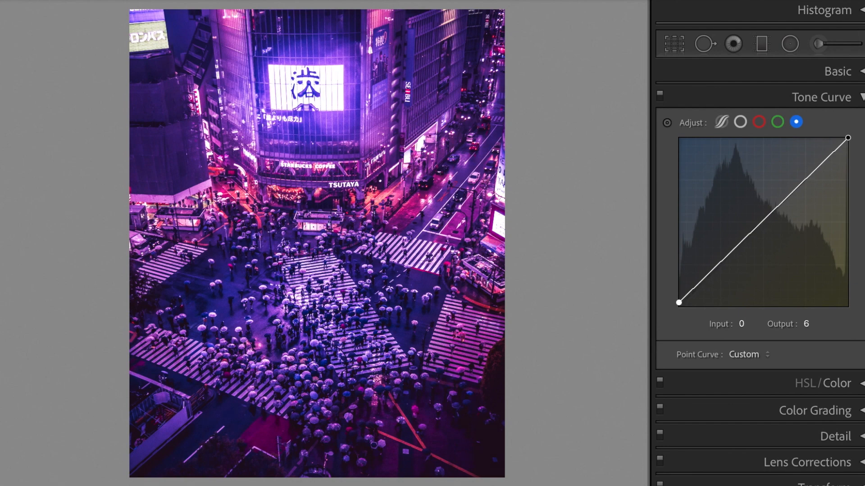
# Add a shadow point to the blue channel's tone curve at input 66, output 66.
pyautogui.click(724, 257)
pyautogui.click(749, 324)
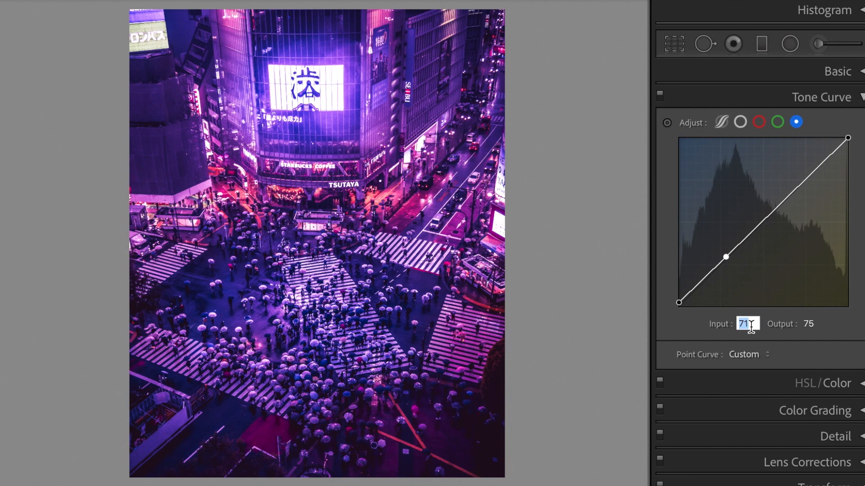
pyautogui.write('66')
pyautogui.press('Tab')
pyautogui.write('66')
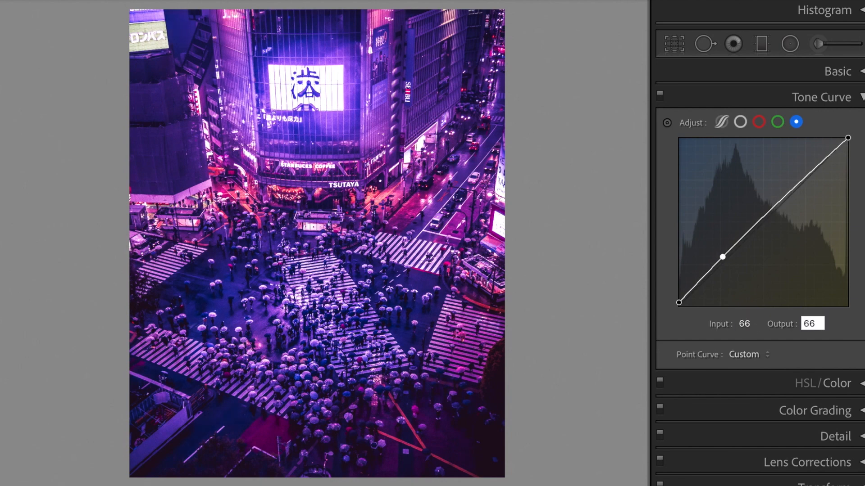
pyautogui.press('Return')
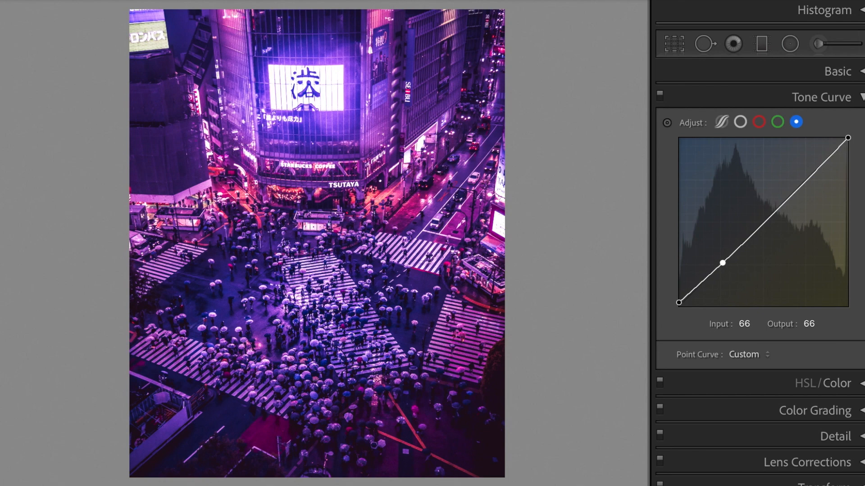
# Add a highlight point to the blue channel's tone curve at input 188, output 203.
pyautogui.click(806, 180)
pyautogui.click(752, 325)
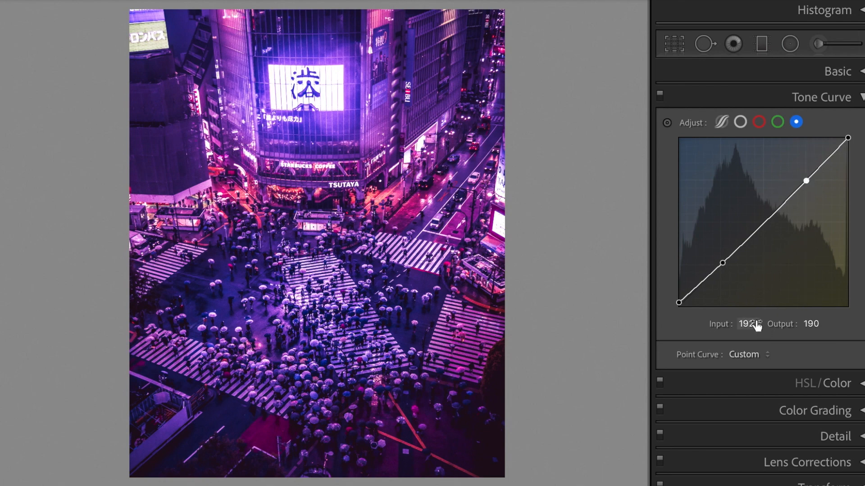
pyautogui.write('188')
pyautogui.press('Tab')
pyautogui.write('2')
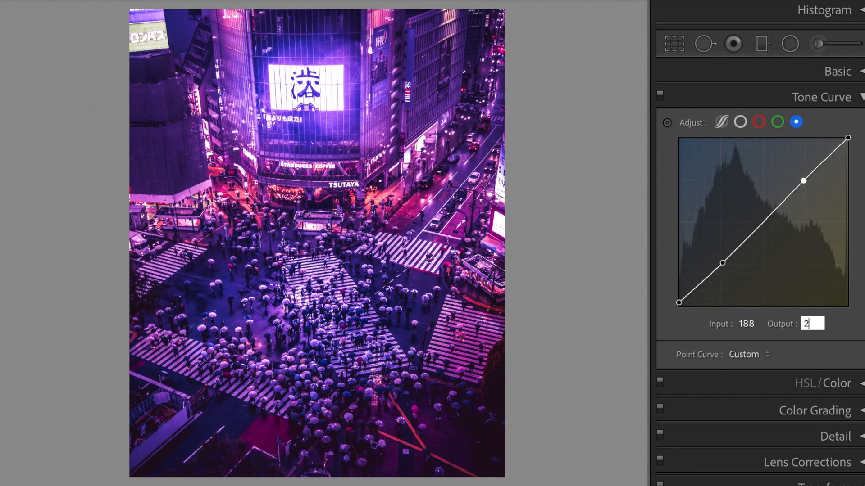
pyautogui.write('03')
pyautogui.press('Return')
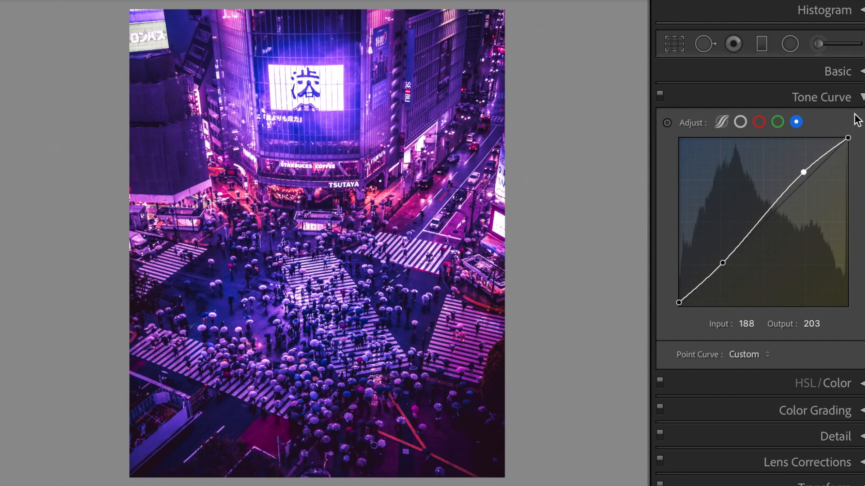
# In the HSL/Color adjustments, set the reds to saturation +15 and luminance -15.
pyautogui.click(861, 102)
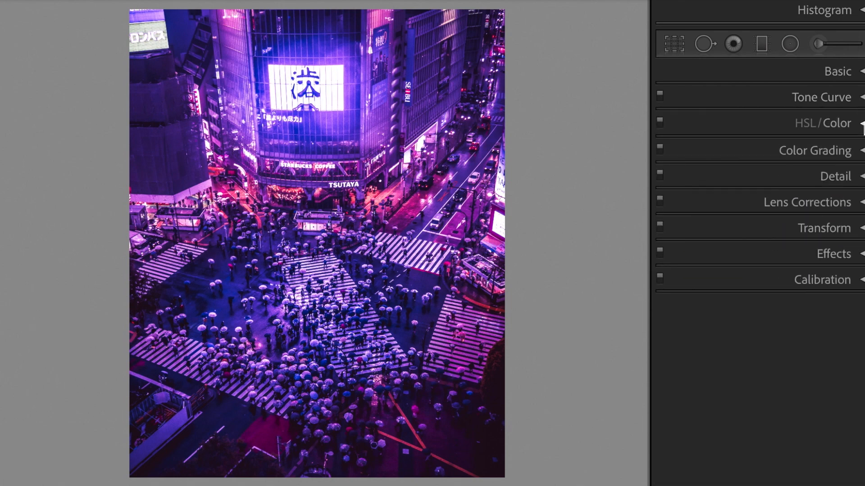
pyautogui.click(861, 124)
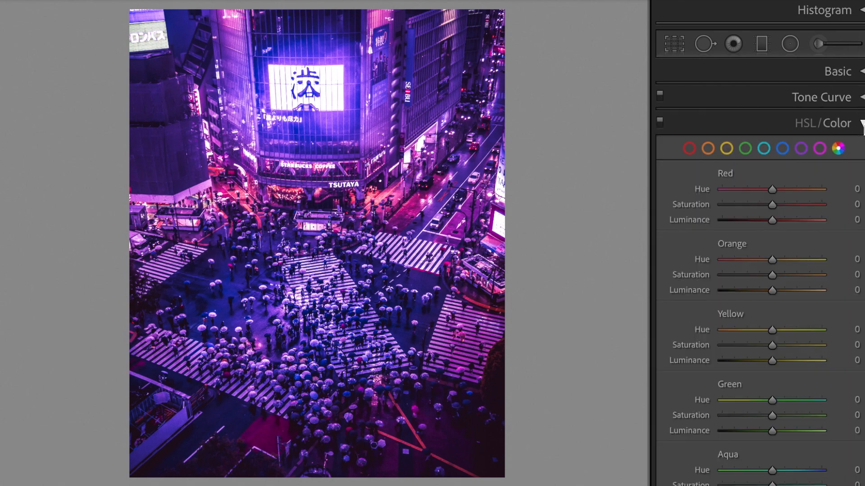
pyautogui.click(689, 149)
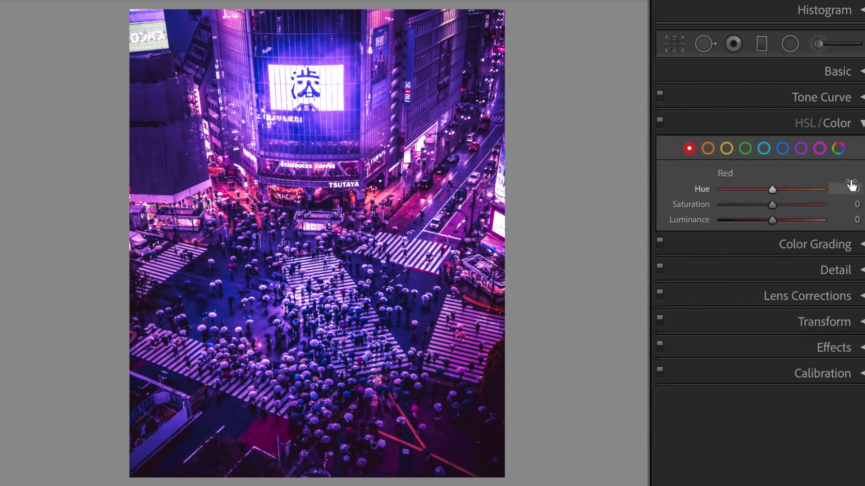
pyautogui.click(843, 189)
pyautogui.press('Tab')
pyautogui.write('15')
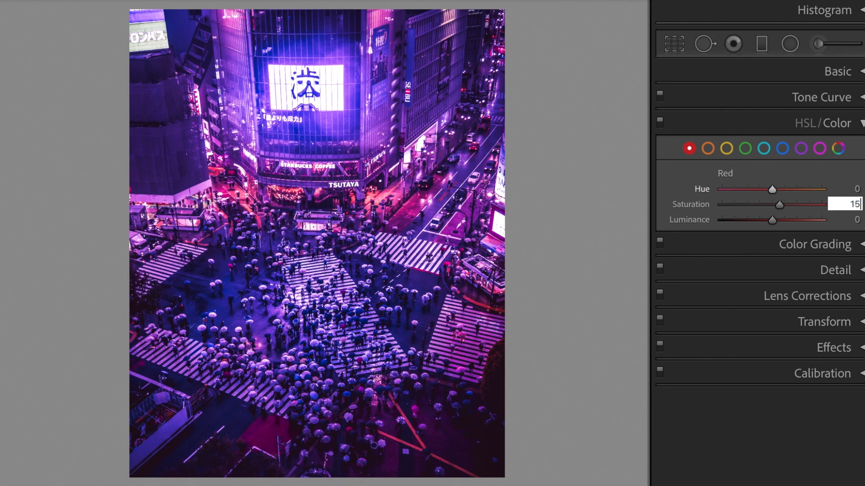
pyautogui.press('Tab')
pyautogui.write('-15')
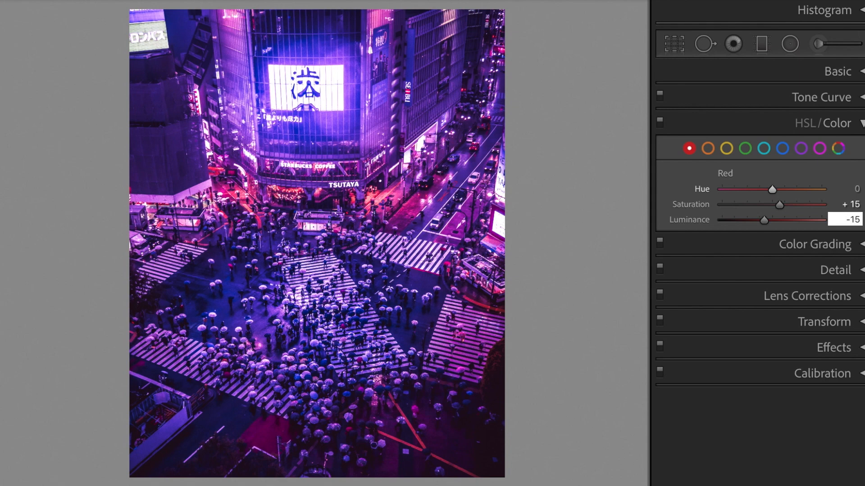
pyautogui.press('Return')
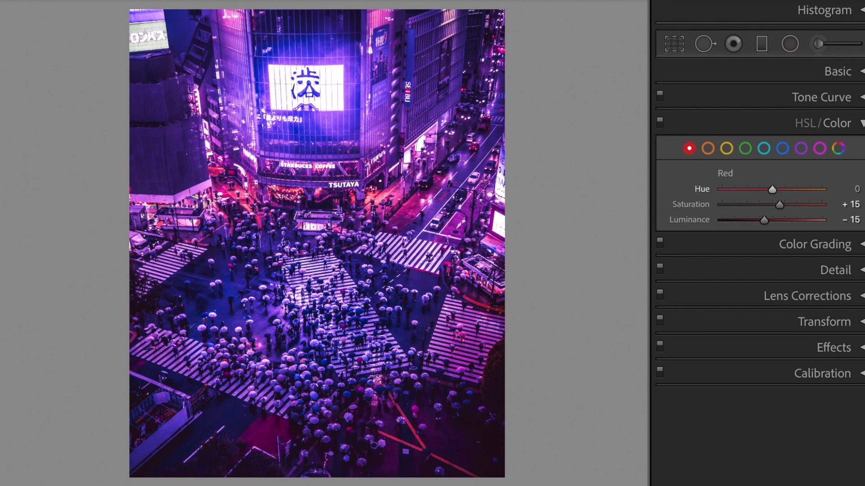
# Set the oranges to hue +50, saturation +40 and luminance -15.
pyautogui.click(707, 149)
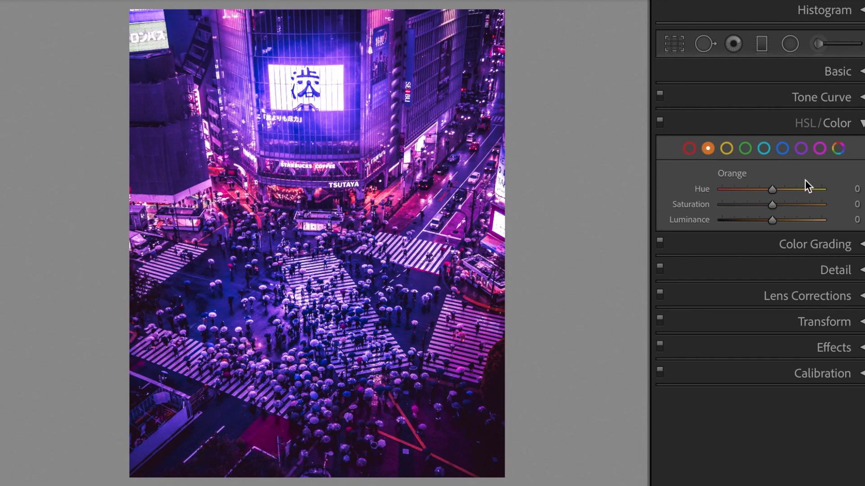
pyautogui.click(846, 189)
pyautogui.write('50')
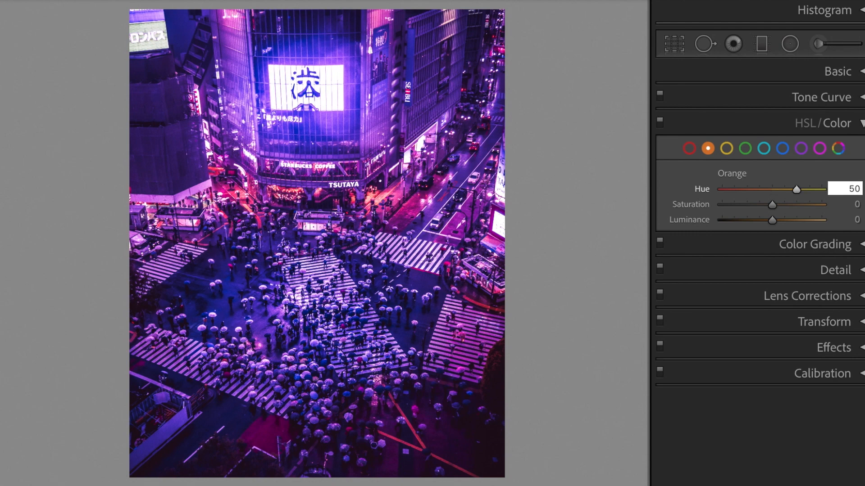
pyautogui.press('Tab')
pyautogui.write('40')
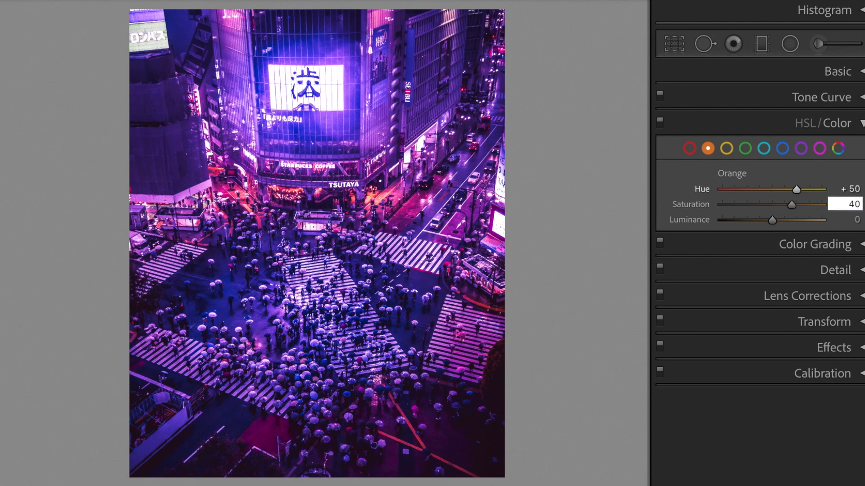
pyautogui.press('Tab')
pyautogui.write('-15')
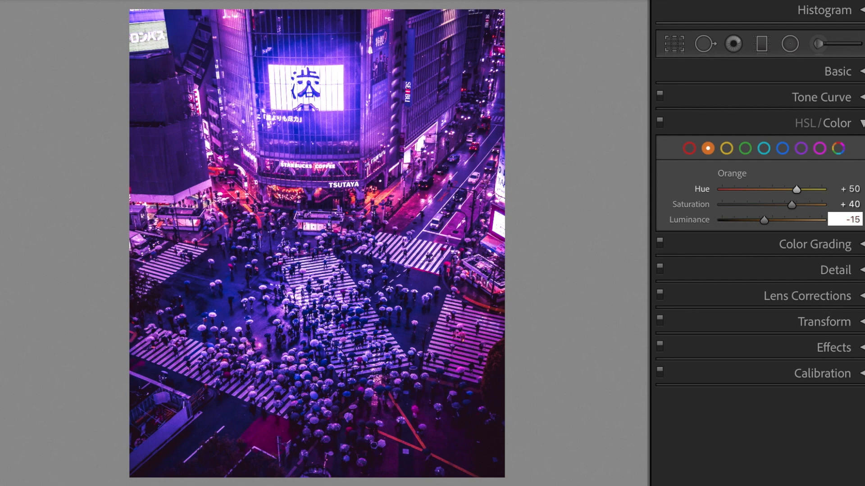
pyautogui.press('Return')
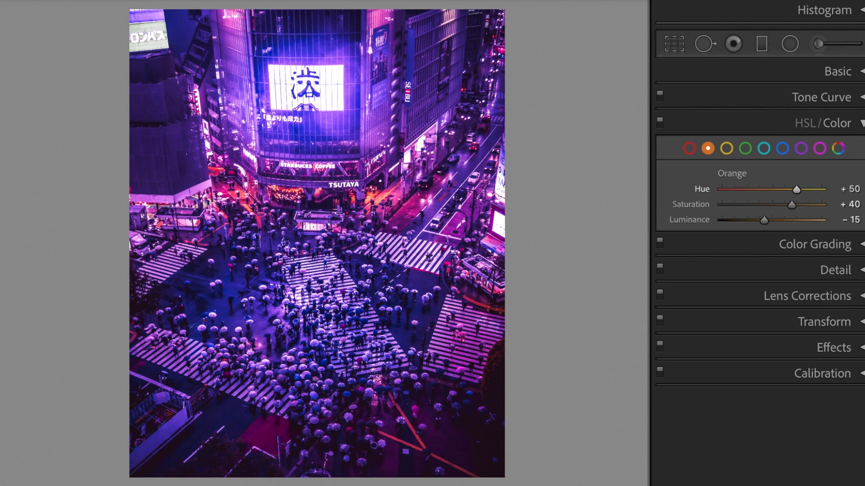
# Set the yellows to hue +50, saturation +15 and luminance +55.
pyautogui.click(725, 149)
pyautogui.click(856, 188)
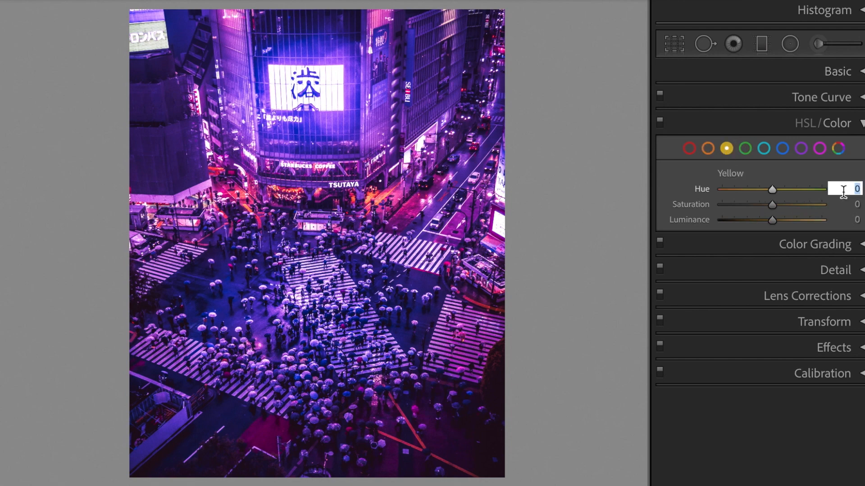
pyautogui.write('50')
pyautogui.press('Tab')
pyautogui.write('15')
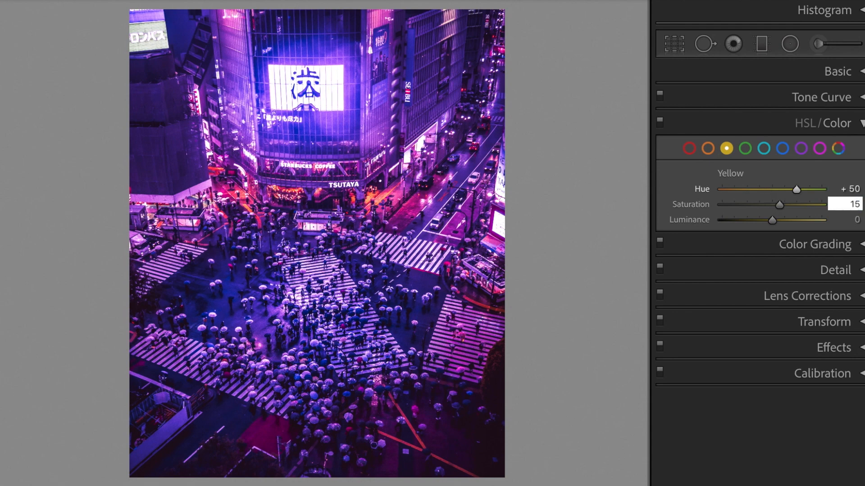
pyautogui.press('Tab')
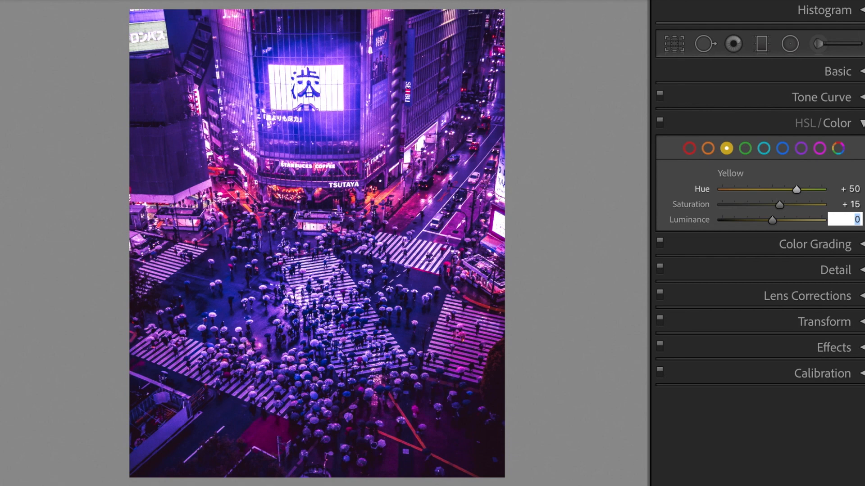
pyautogui.write('55')
pyautogui.press('Return')
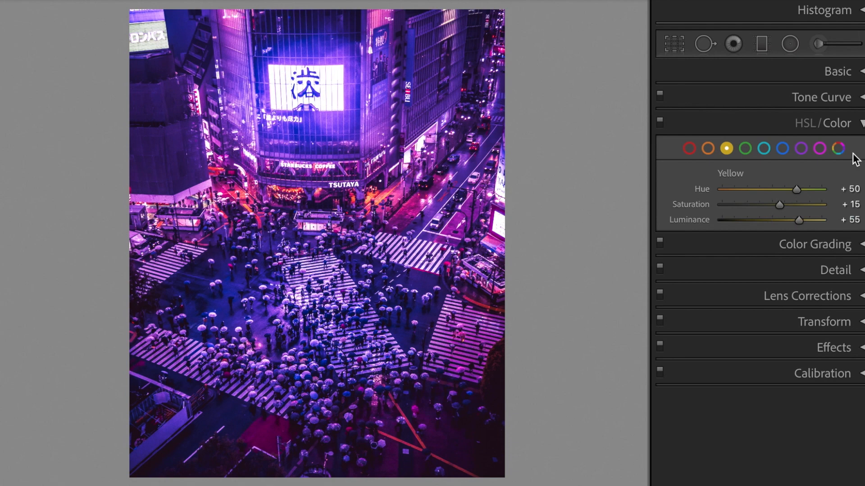
# Set the greens to hue +95, saturation +50 and luminance -80.
pyautogui.click(749, 149)
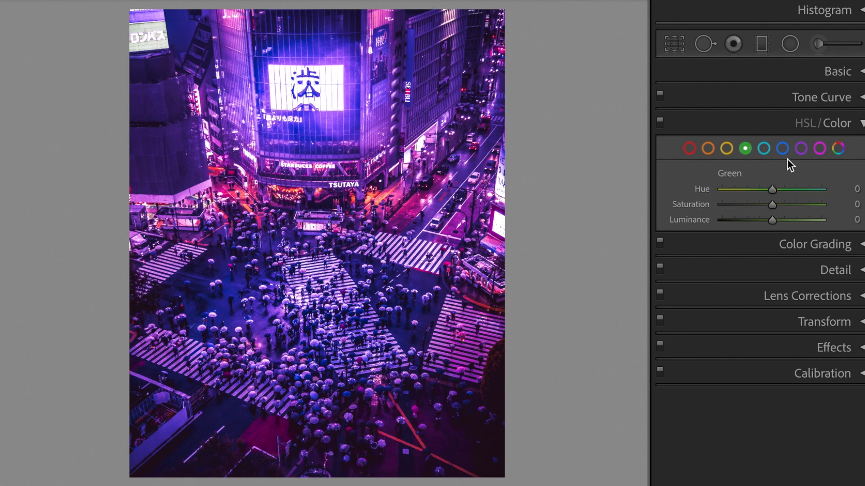
pyautogui.click(844, 191)
pyautogui.write('95')
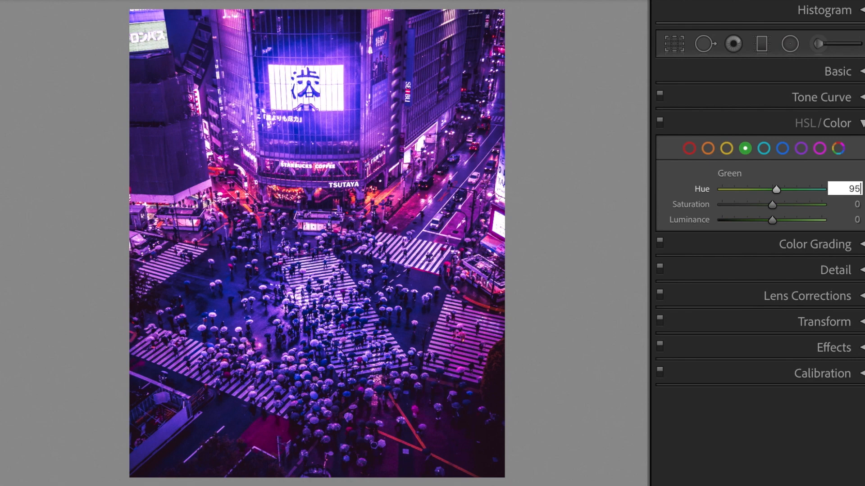
pyautogui.press('Tab')
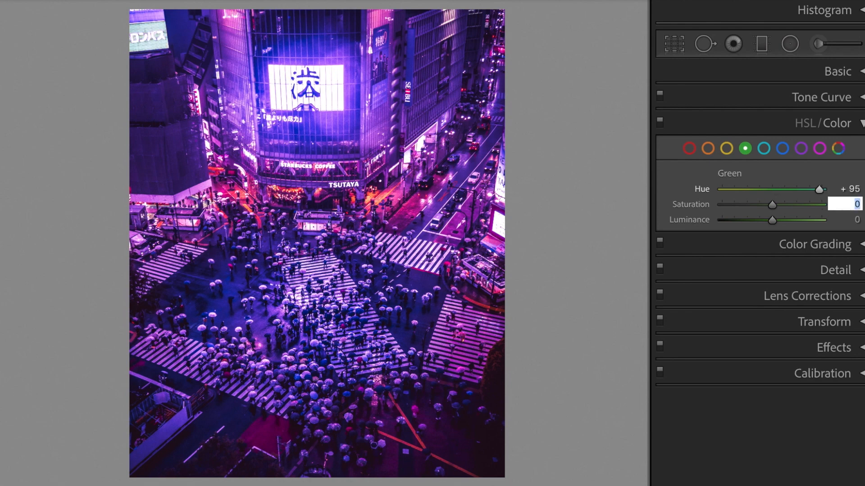
pyautogui.write('50')
pyautogui.press('Tab')
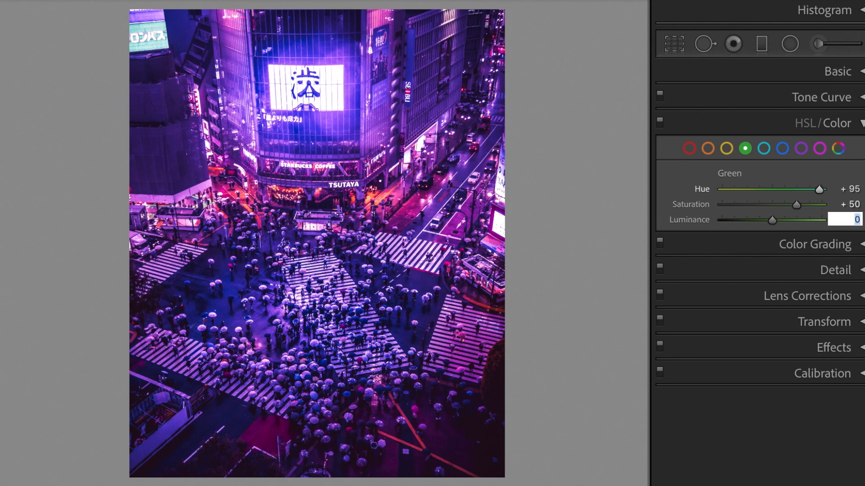
pyautogui.write('-80')
pyautogui.press('Return')
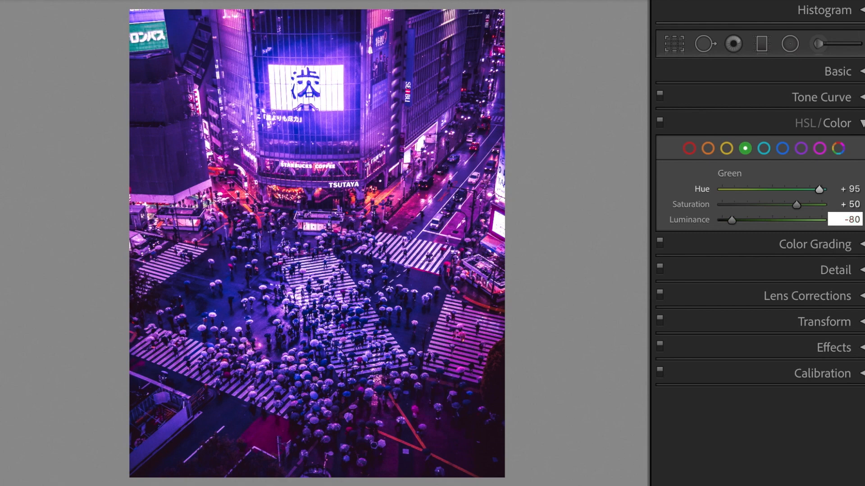
# Set the aquas to hue -20 and saturation +5.
pyautogui.click(763, 150)
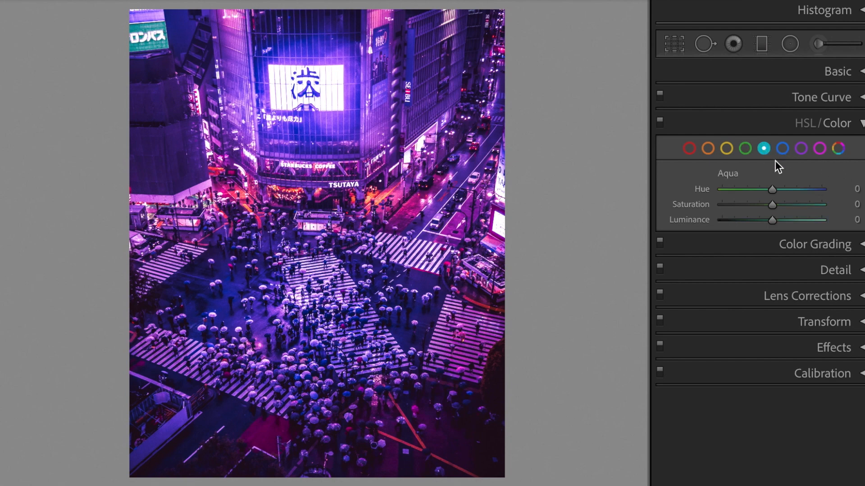
pyautogui.click(838, 192)
pyautogui.write('-20')
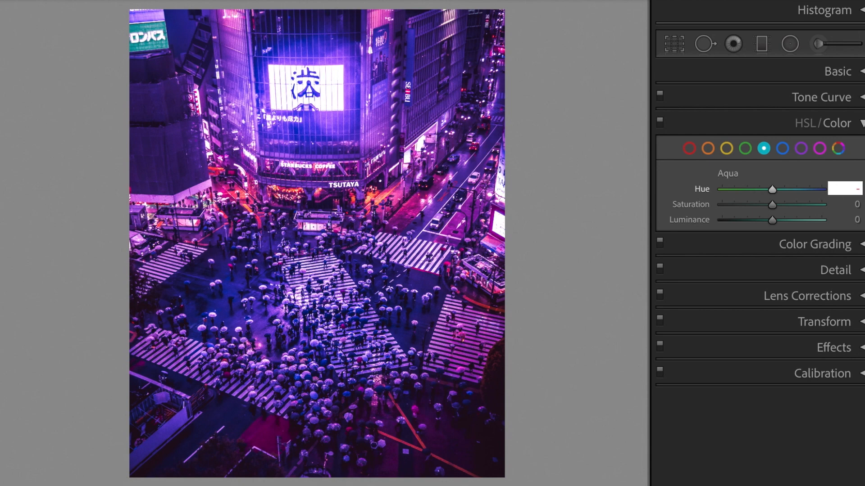
pyautogui.press('Tab')
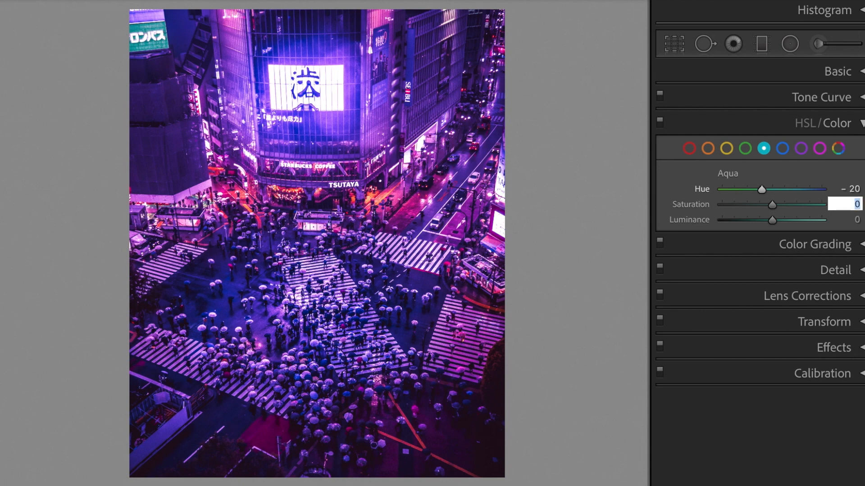
pyautogui.write('5')
pyautogui.press('Return')
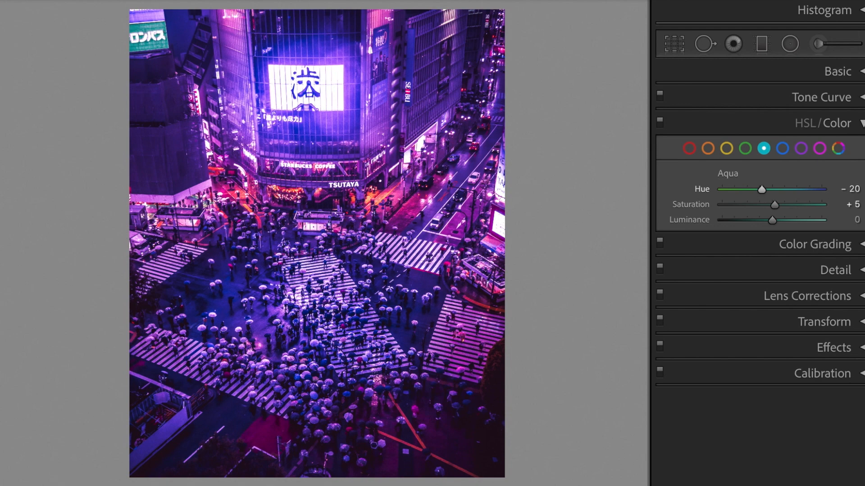
# Set the blues to saturation +5 and luminance +15.
pyautogui.click(782, 149)
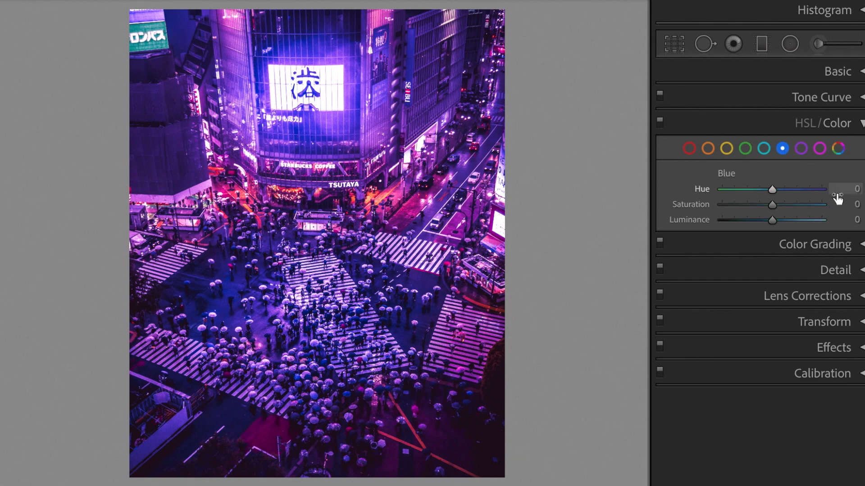
pyautogui.click(843, 205)
pyautogui.write('5')
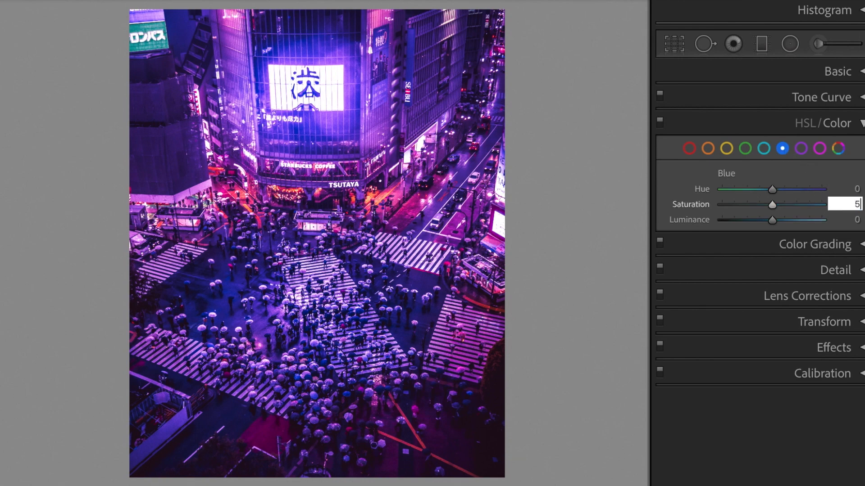
pyautogui.press('Tab')
pyautogui.write('15')
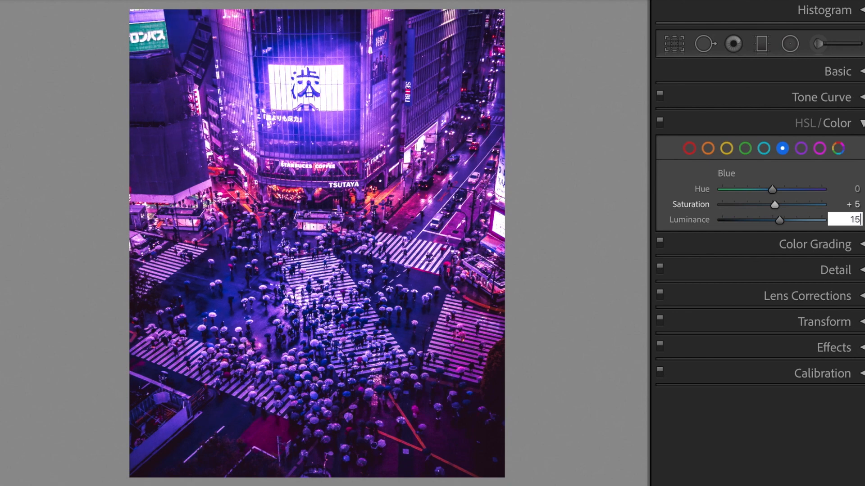
pyautogui.press('Return')
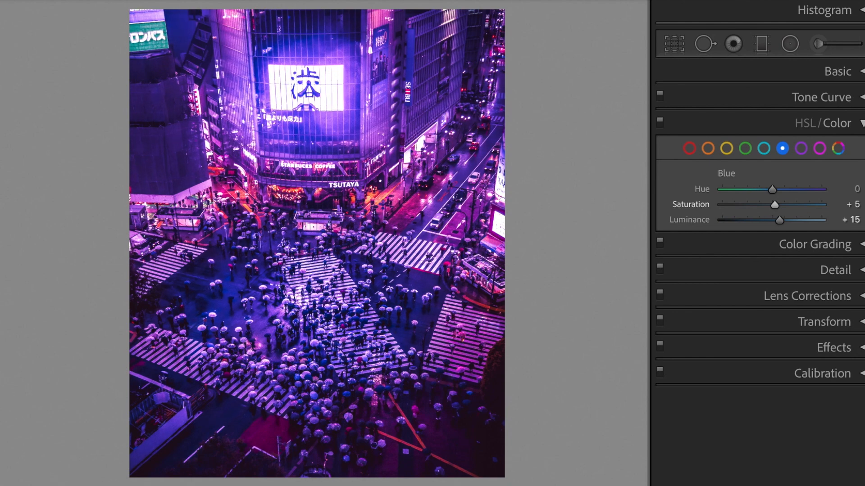
# Set the purples to hue -50, saturation +60 and luminance -50.
pyautogui.click(801, 148)
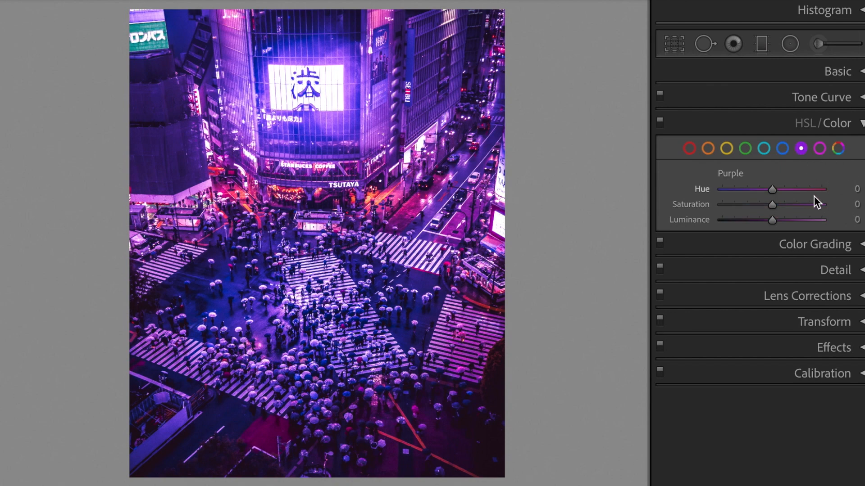
pyautogui.click(839, 193)
pyautogui.write('-50')
pyautogui.press('Return')
pyautogui.press('Tab')
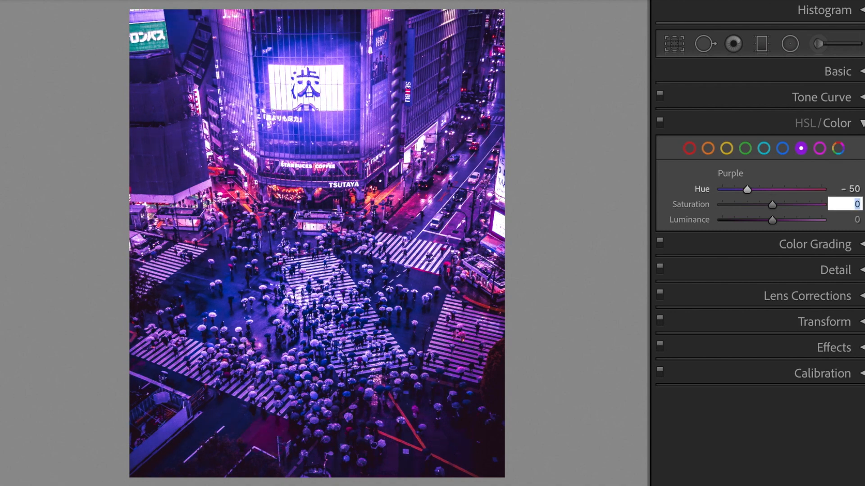
pyautogui.write('60')
pyautogui.press('Return')
pyautogui.press('Tab')
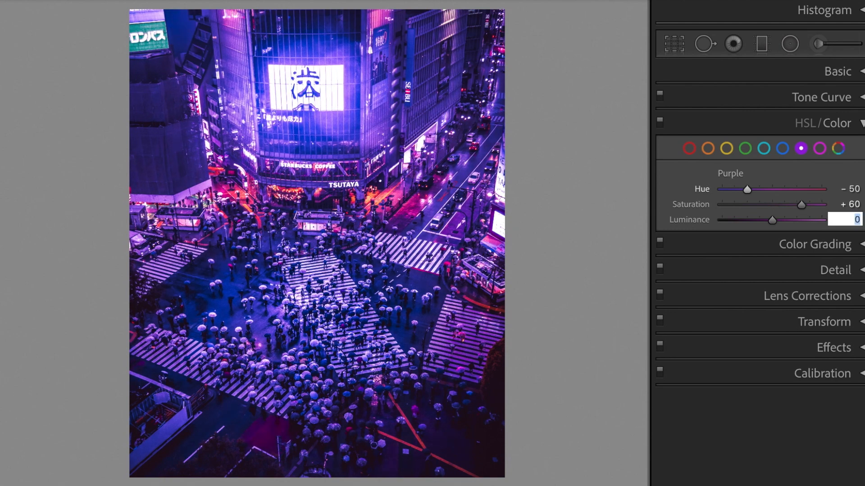
pyautogui.write('-50')
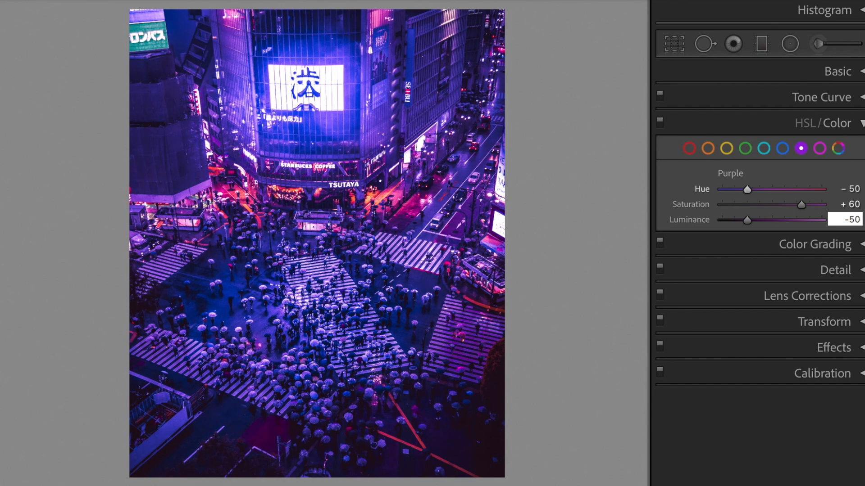
pyautogui.press('Return')
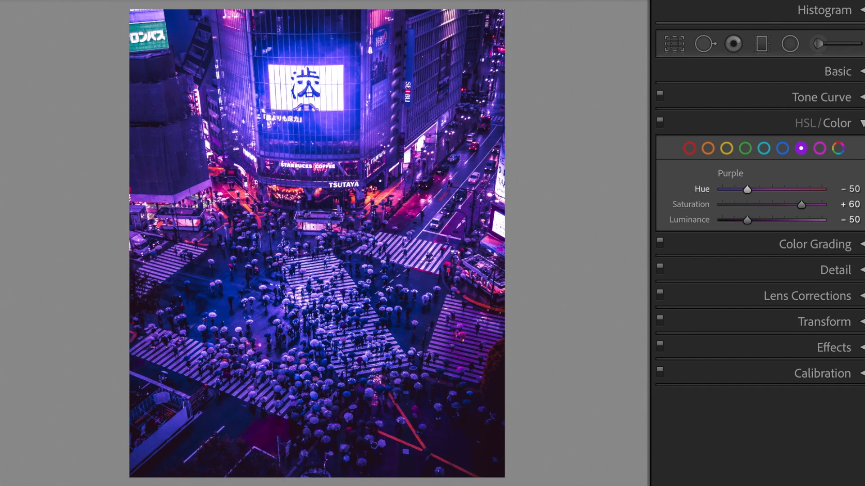
# Set the magentas to saturation +5 and luminance +40, then close the HSL color adjustments.
pyautogui.click(819, 150)
pyautogui.click(838, 204)
pyautogui.write('5')
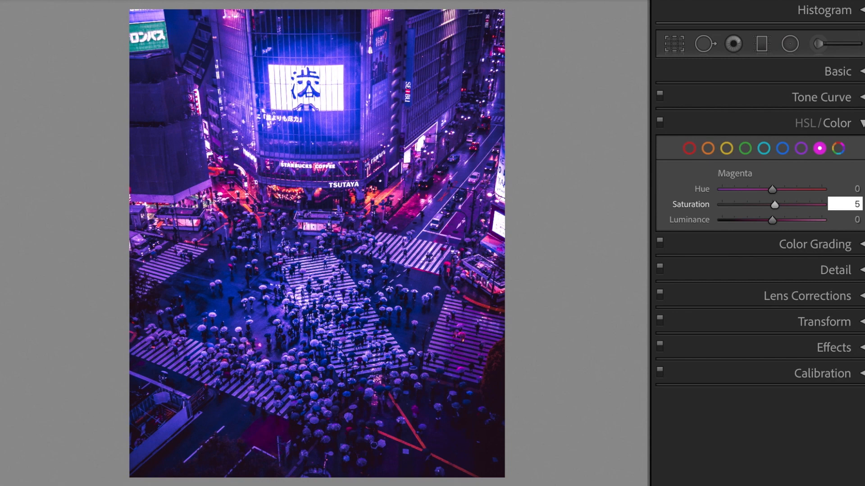
pyautogui.press('Tab')
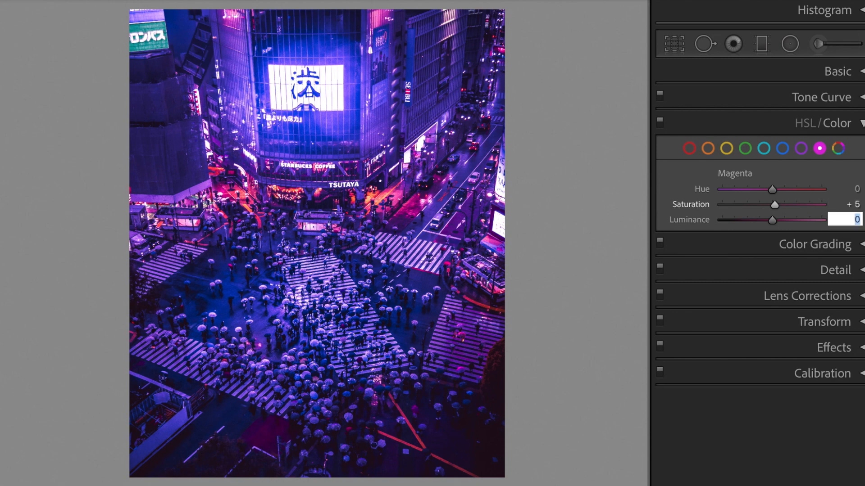
pyautogui.write('40')
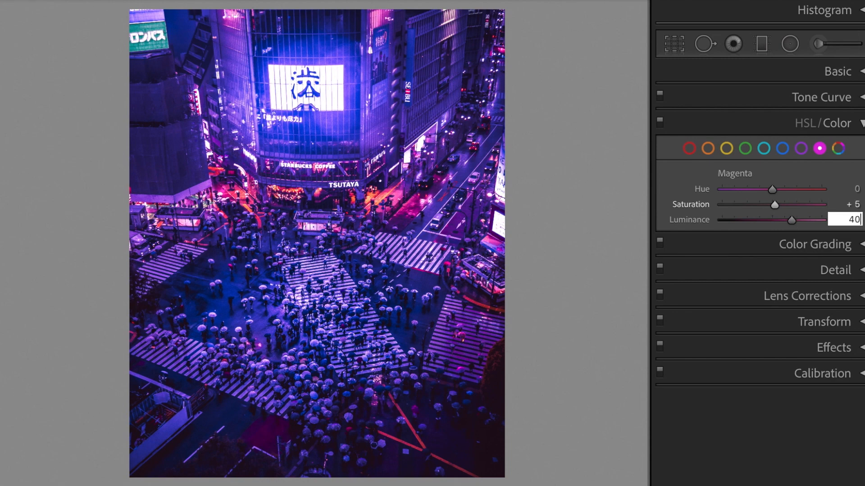
pyautogui.press('Return')
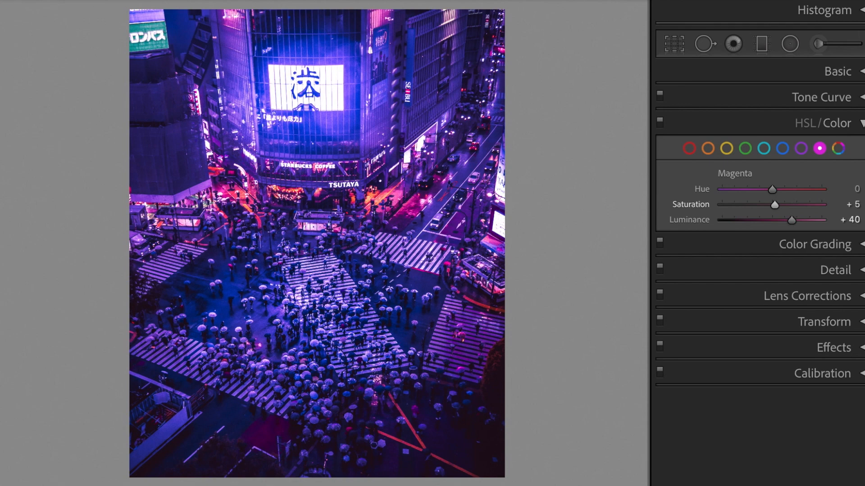
pyautogui.click(862, 125)
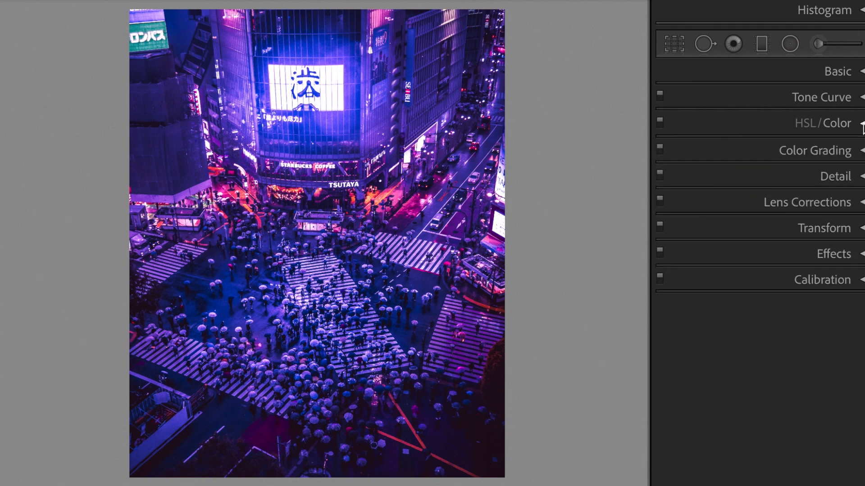
# Color grade the shadows with hue 230, saturation 5 and luminance -50.
pyautogui.click(862, 152)
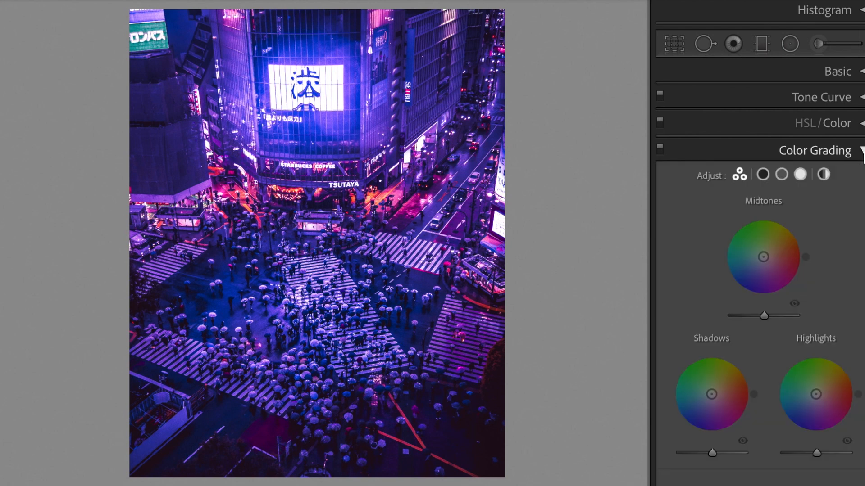
pyautogui.click(765, 177)
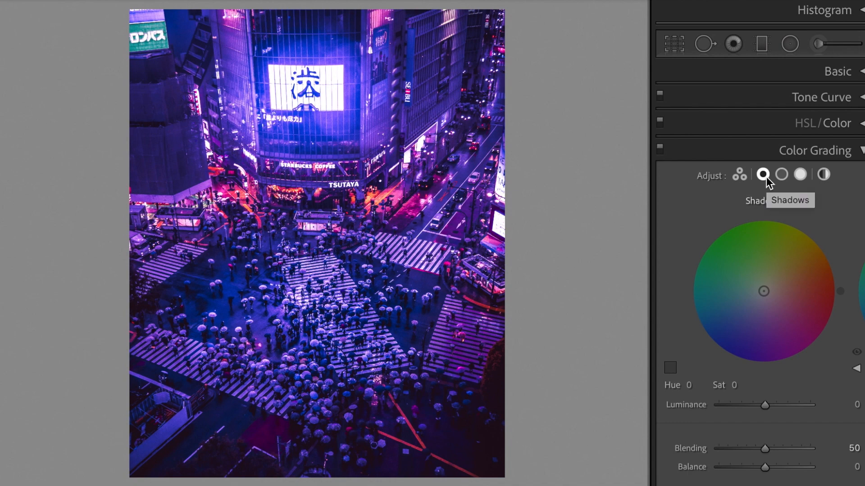
pyautogui.click(696, 386)
pyautogui.write('230')
pyautogui.press('Tab')
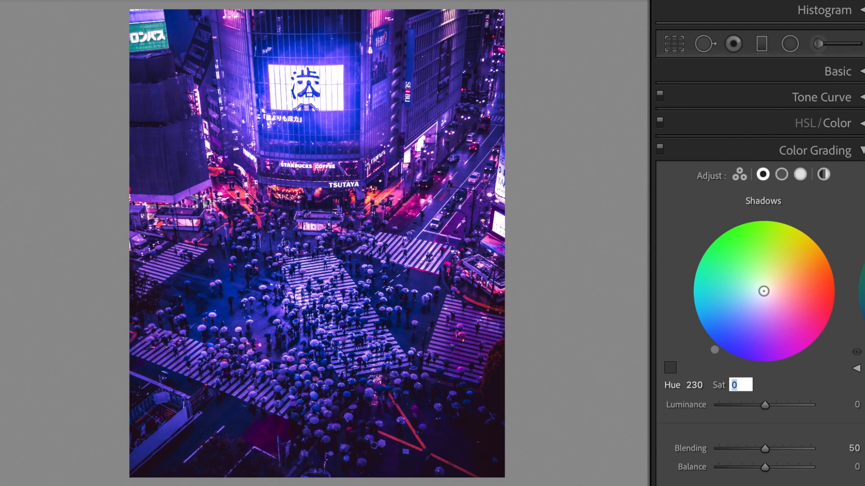
pyautogui.write('5')
pyautogui.press('Tab')
pyautogui.write('-50')
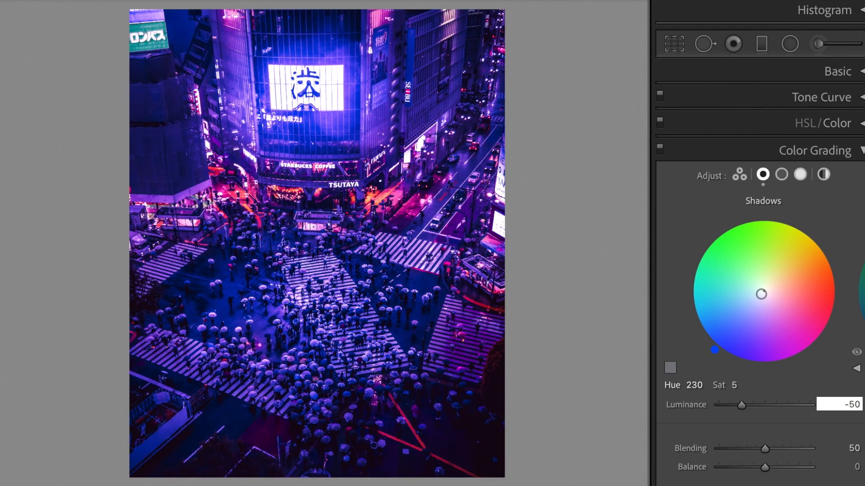
pyautogui.press('Return')
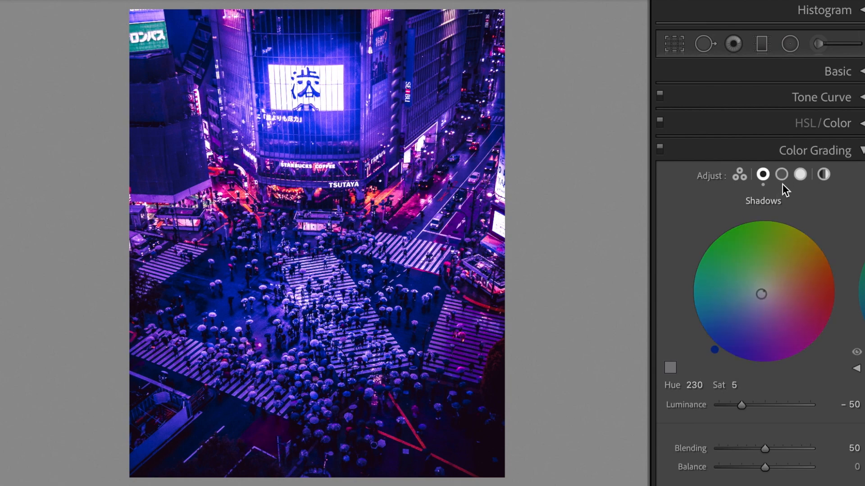
# Color grade the highlights with hue 150 and saturation 20, and close the color grading controls.
pyautogui.click(800, 175)
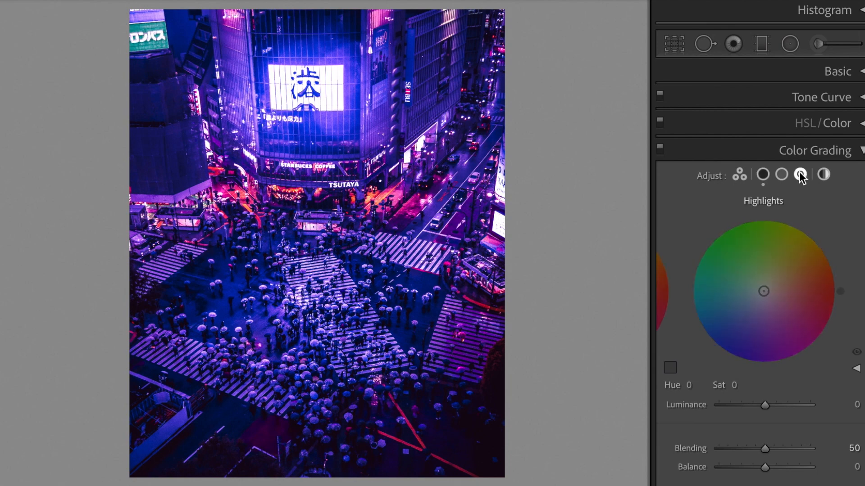
pyautogui.click(701, 385)
pyautogui.write('150')
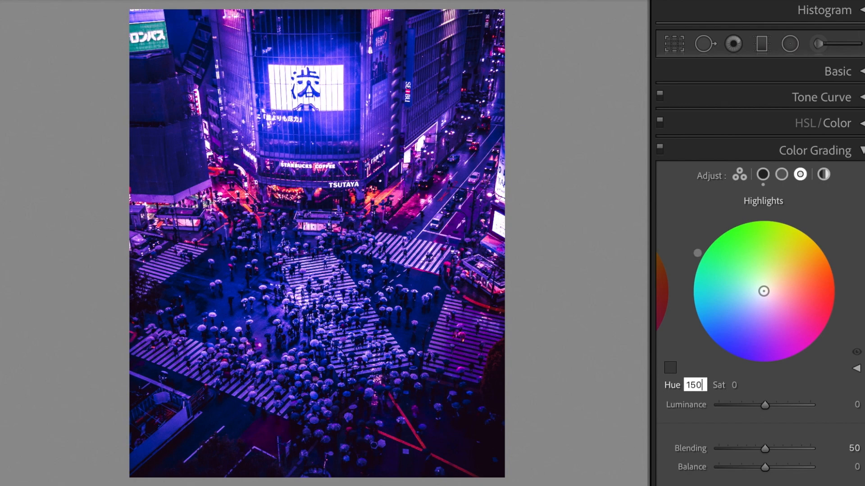
pyautogui.press('Tab')
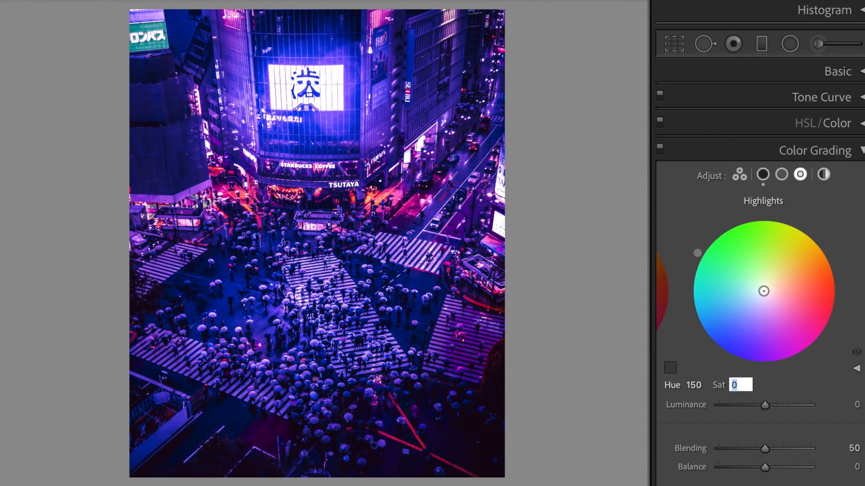
pyautogui.write('20')
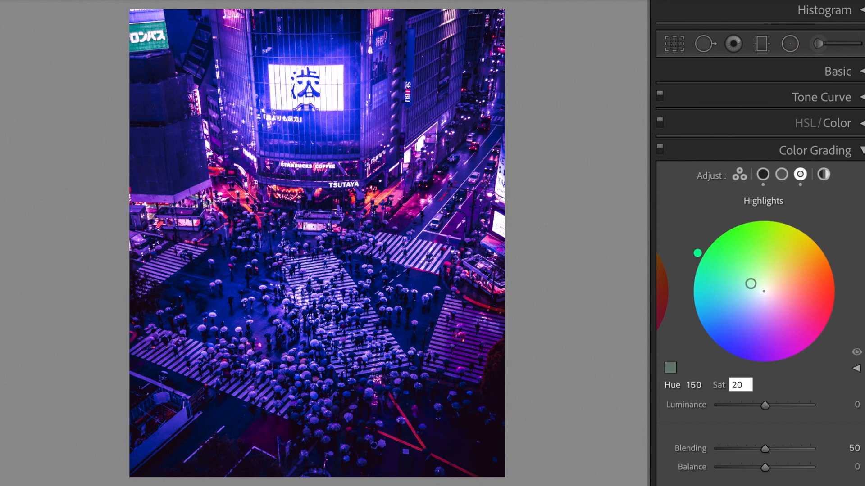
pyautogui.press('Return')
pyautogui.click(860, 153)
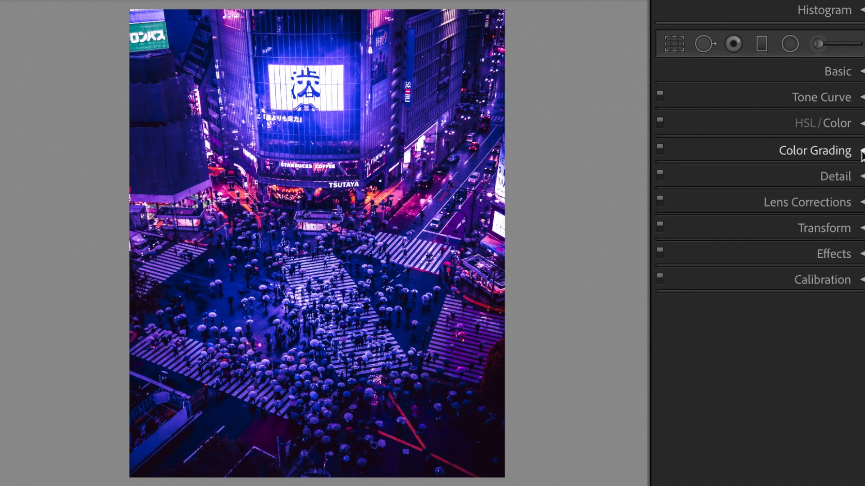
# Enable Remove Chromatic Aberration in the photo's lens corrections.
pyautogui.click(861, 202)
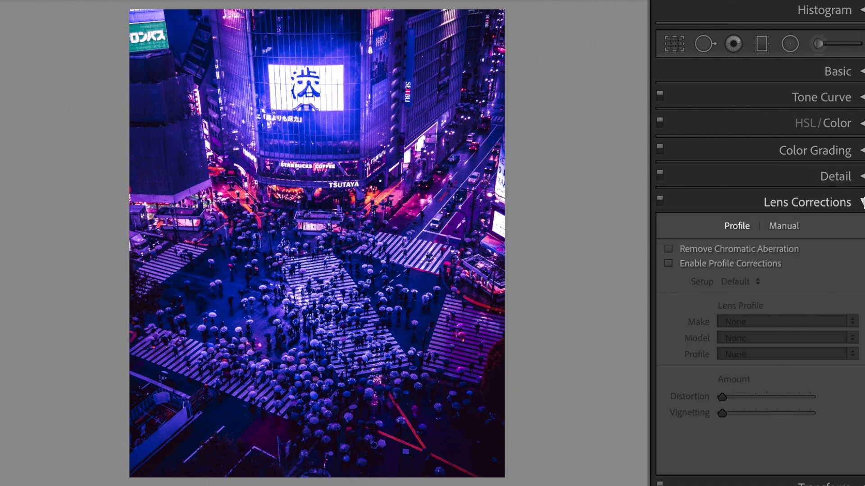
pyautogui.click(749, 250)
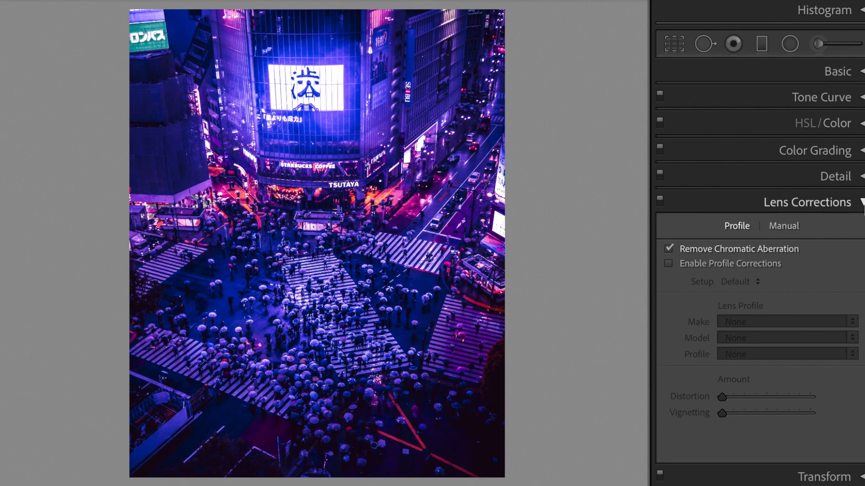
pyautogui.click(862, 203)
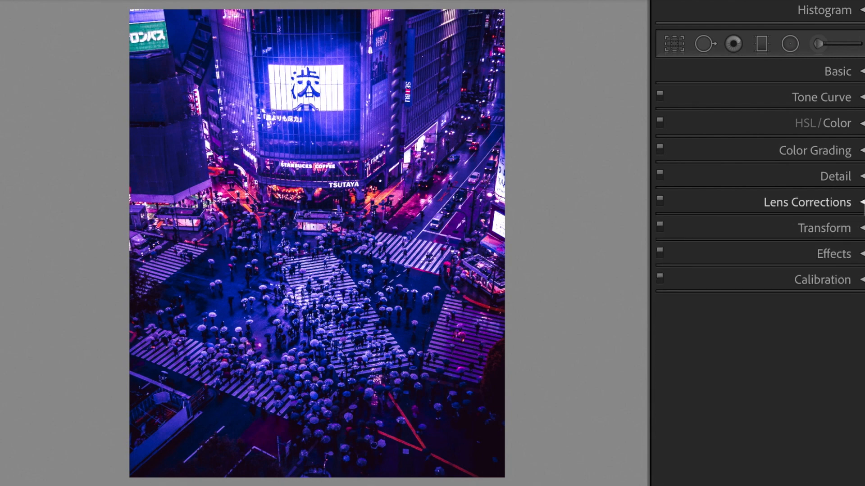
# Add a Highlight Priority post-crop vignette with amount -30, midpoint 0, feather 90 and highlights 30.
pyautogui.click(862, 255)
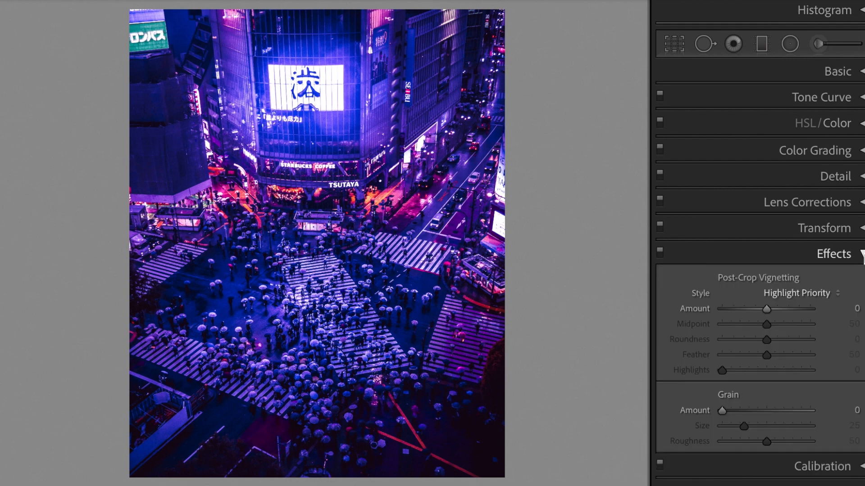
pyautogui.click(840, 310)
pyautogui.write('-30')
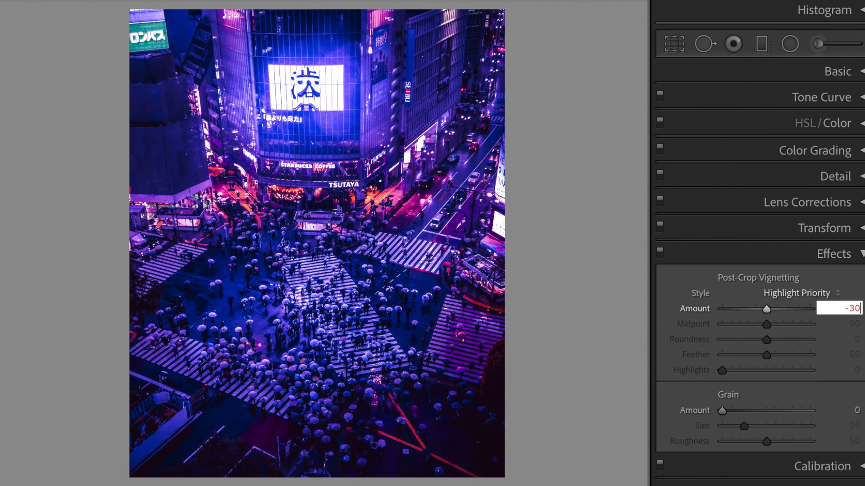
pyautogui.press('Return')
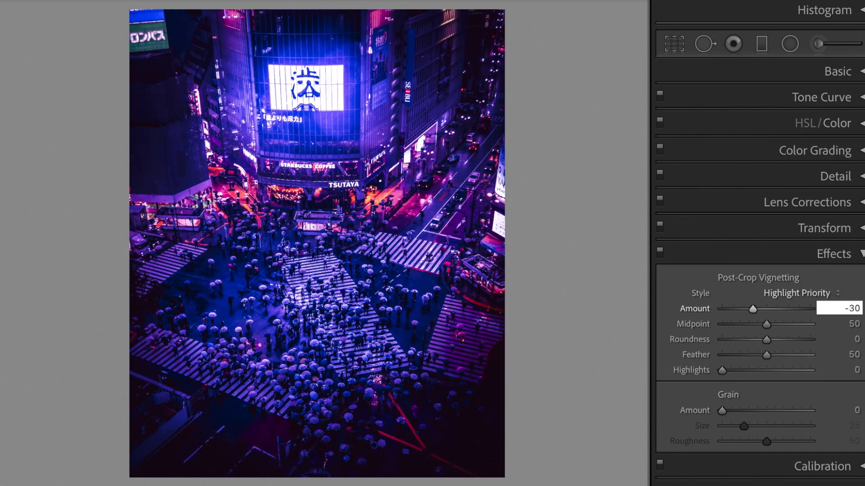
pyautogui.press('Tab')
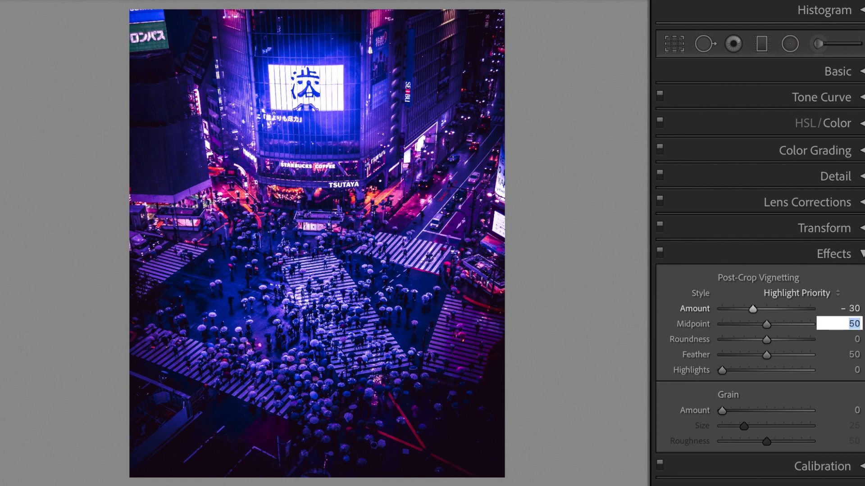
pyautogui.write('0')
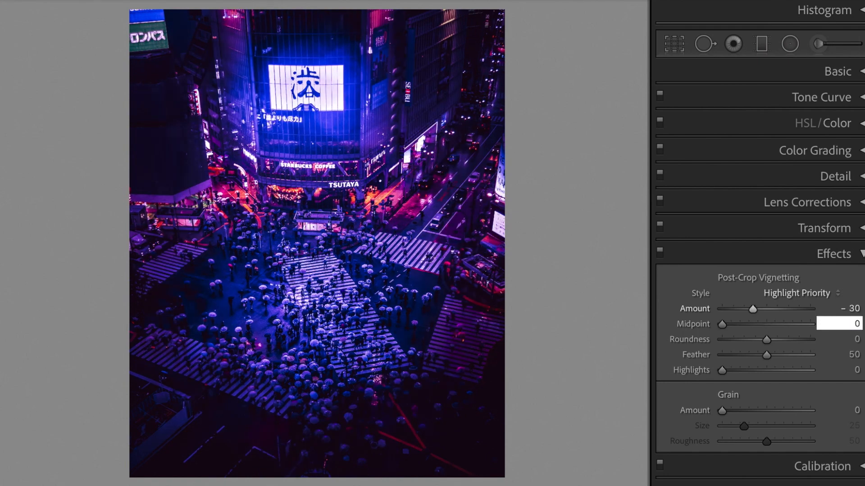
pyautogui.press('Tab')
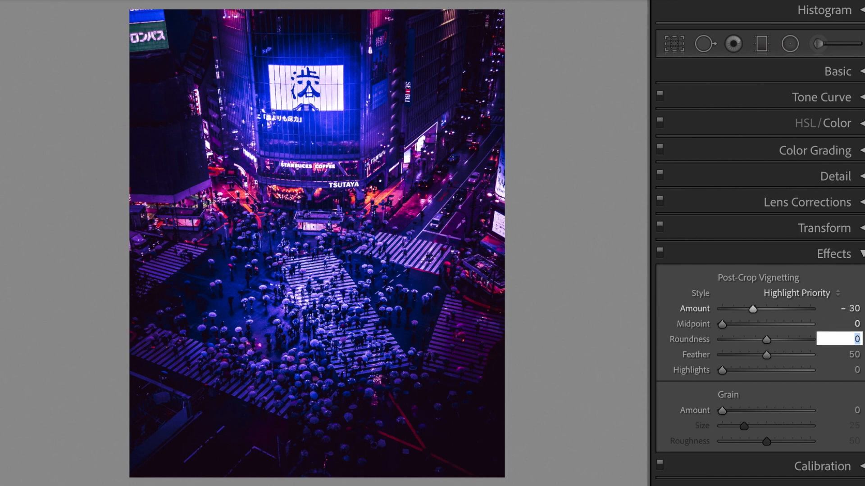
pyautogui.press('Tab')
pyautogui.write('90')
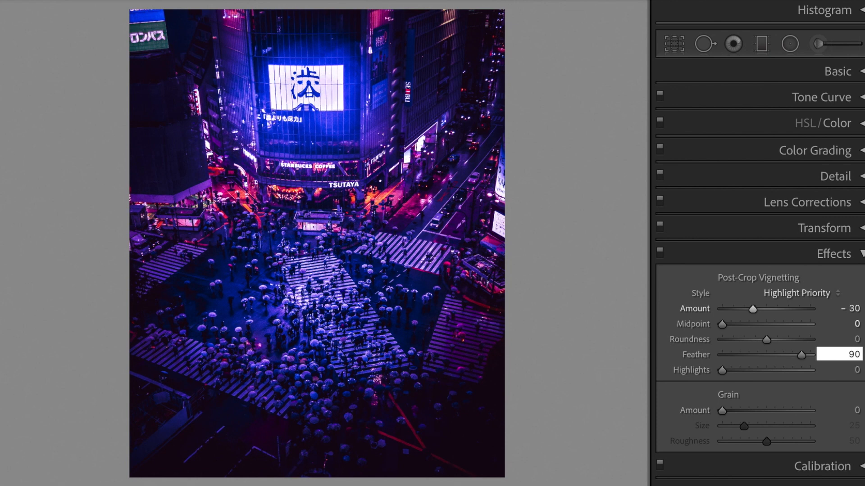
pyautogui.press('Tab')
pyautogui.write('30')
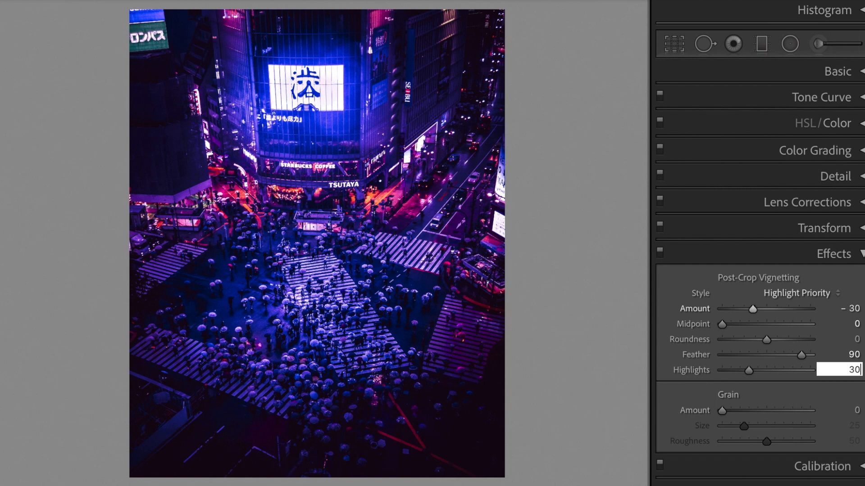
pyautogui.press('Return')
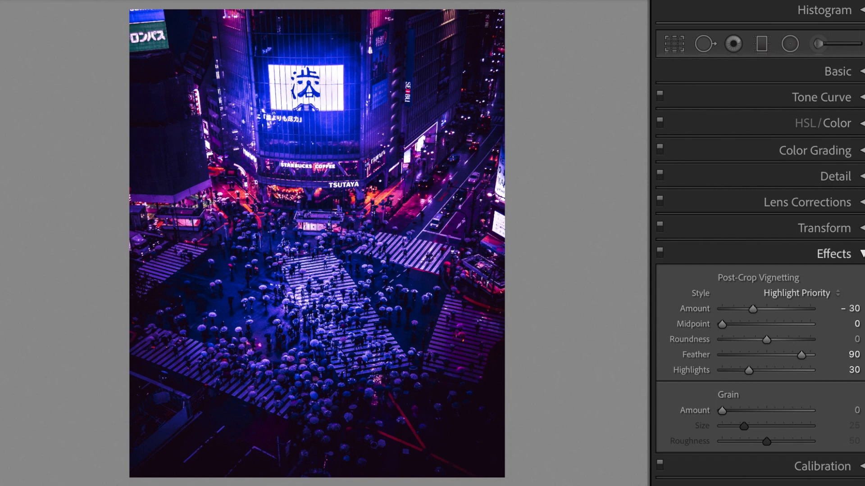
pyautogui.click(834, 254)
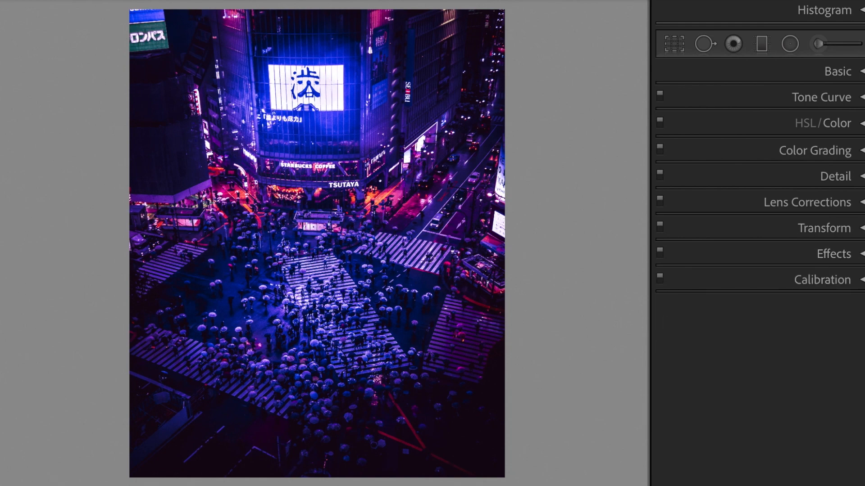
# Compare the original and the graded photo side by side in the Before/After view.
pyautogui.press('y')
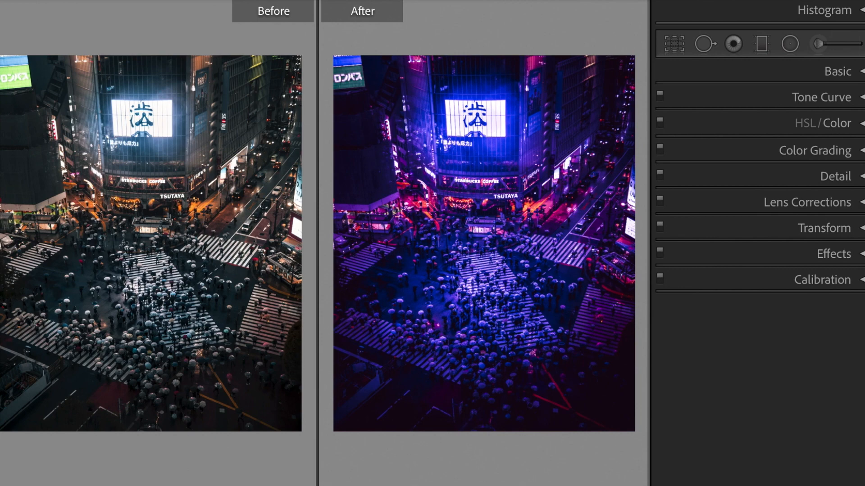